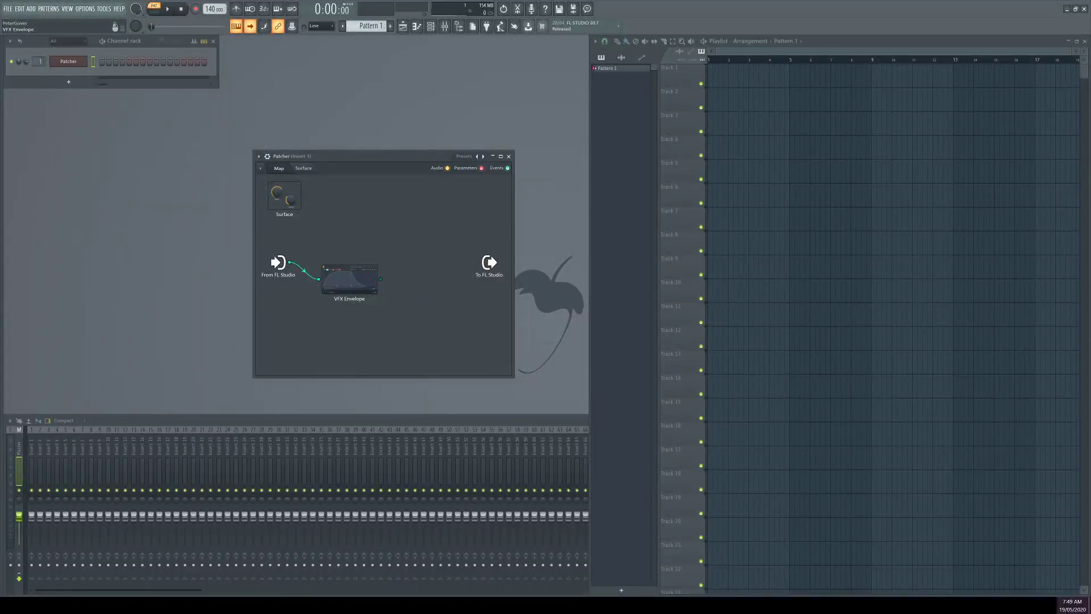
# - Reposition the VFX Envelope node and briefly inspect its second envelope slot
pyautogui.moveTo(340, 299); pyautogui.dragTo(338, 288)
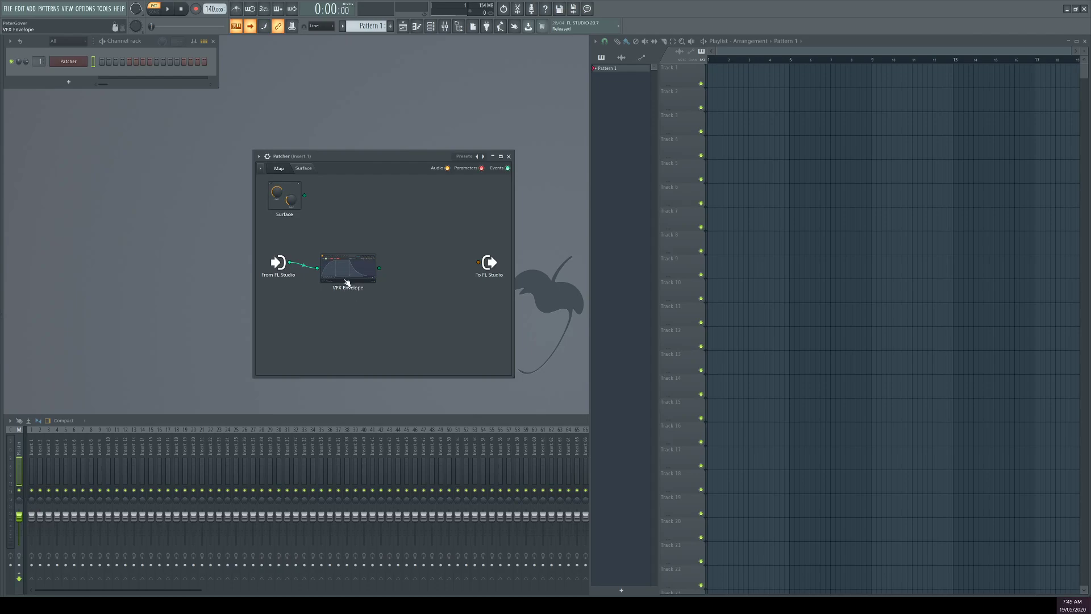
pyautogui.moveTo(358, 273); pyautogui.dragTo(347, 273)
pyautogui.click(349, 275)
pyautogui.click(401, 236)
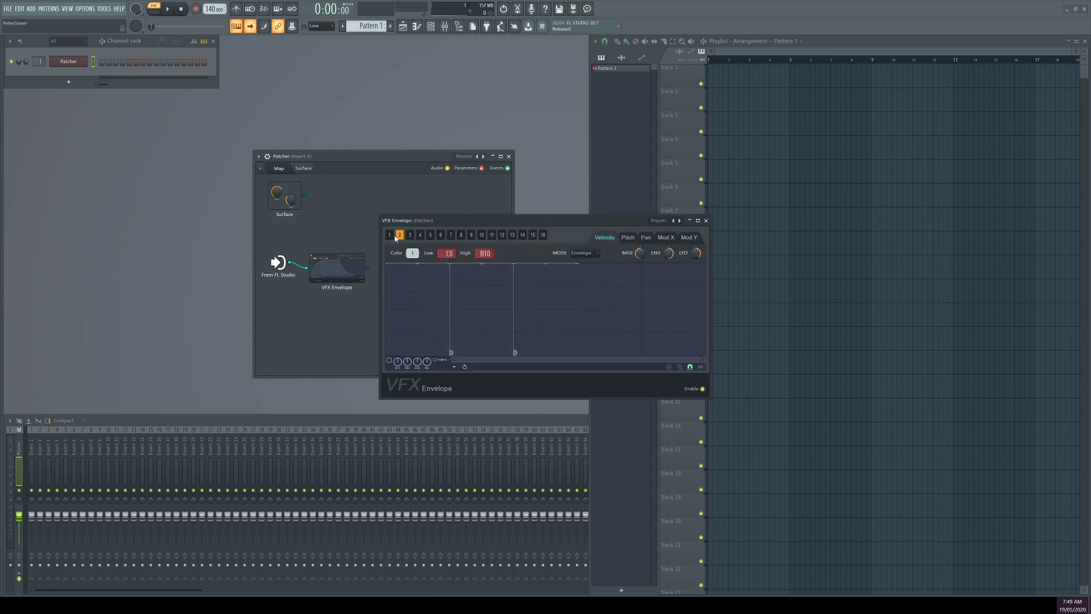
pyautogui.click(705, 221)
# - Insert Serum from the 01 Synth category into the Patcher map
pyautogui.rightClick(429, 224)
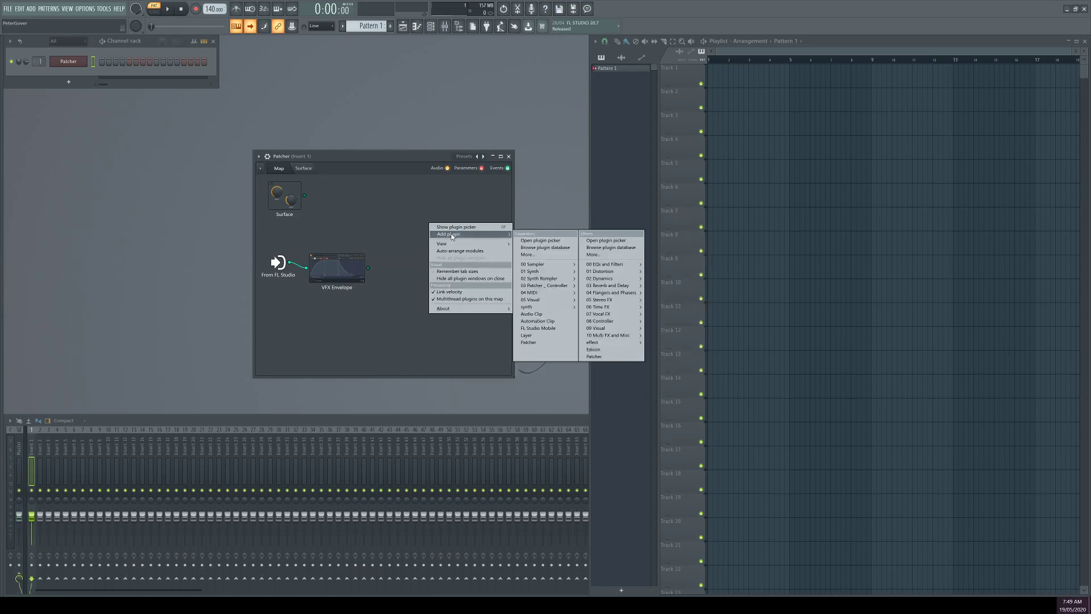
pyautogui.moveTo(537, 271)
pyautogui.click(594, 342)
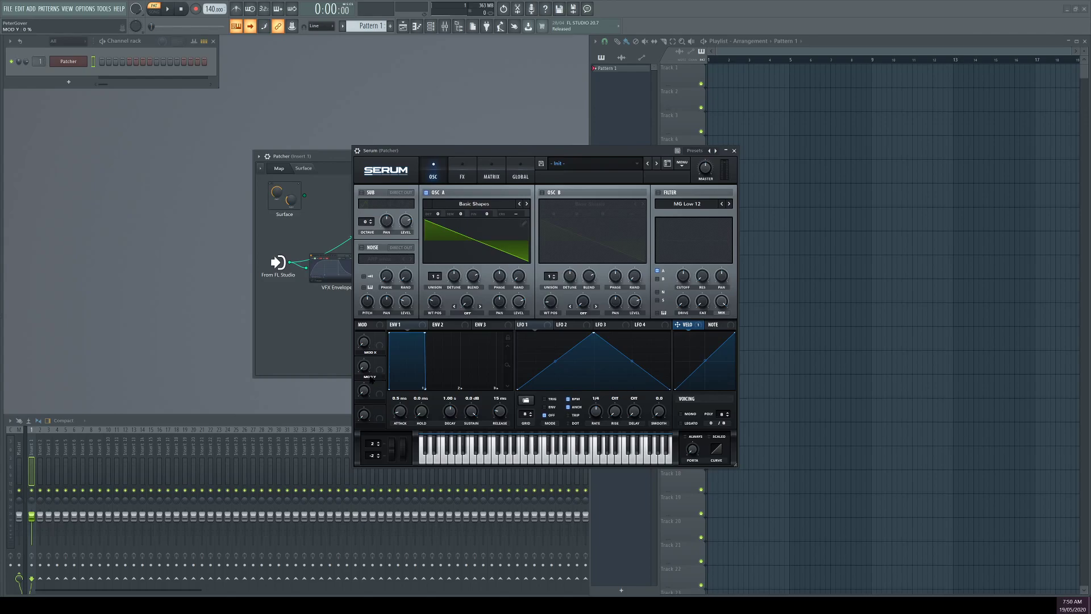
# - Assign Serum's MOD X to filter cutoff and MOD Y to resonance
pyautogui.moveTo(381, 346); pyautogui.dragTo(708, 316)
pyautogui.moveTo(683, 279); pyautogui.dragTo(683, 277)
pyautogui.moveTo(380, 370); pyautogui.dragTo(701, 276)
# - Enable Serum's filter, lower the cutoff, and set cutoff modulation amount to 100
pyautogui.click(659, 193)
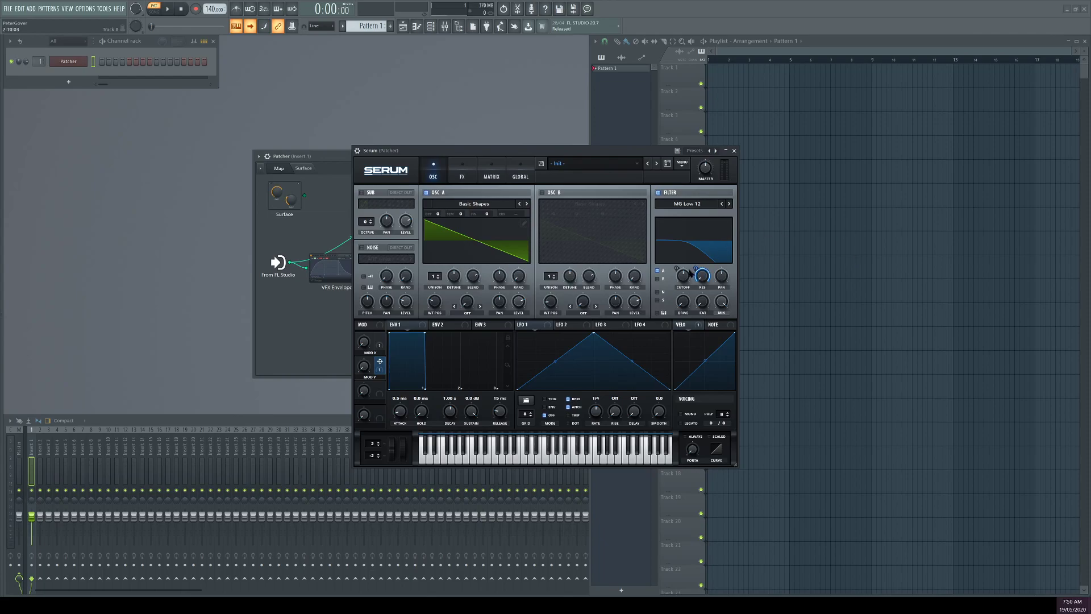
pyautogui.moveTo(687, 275); pyautogui.dragTo(687, 281)
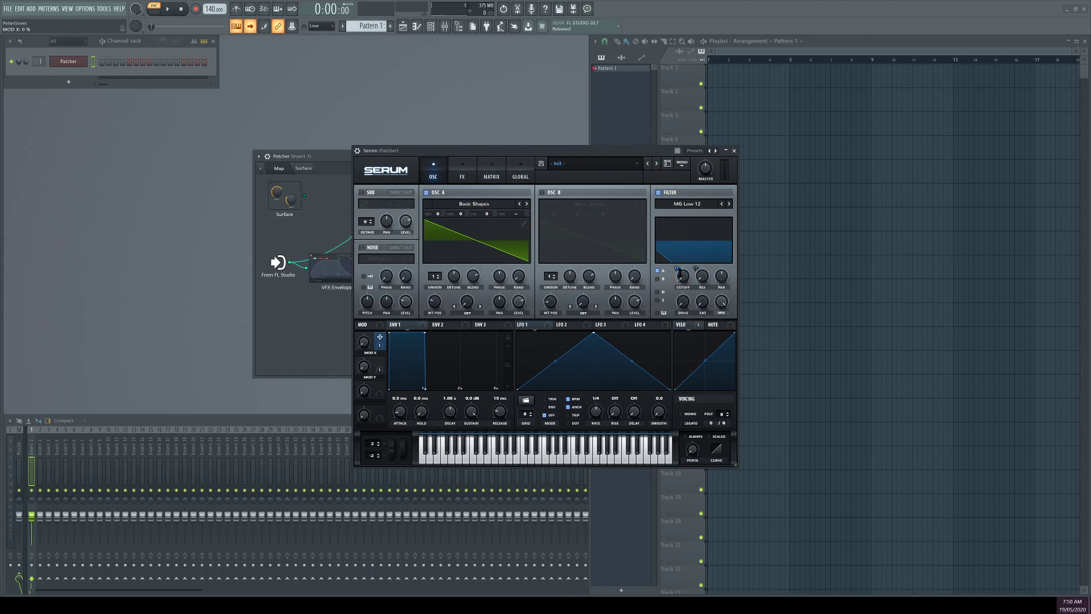
pyautogui.moveTo(682, 279); pyautogui.dragTo(676, 269)
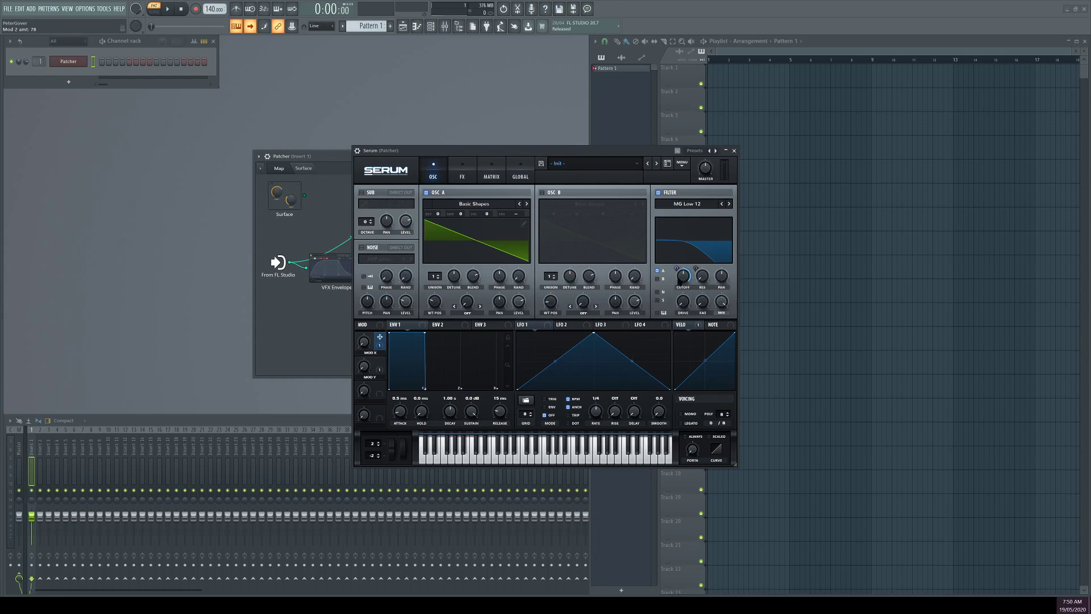
pyautogui.moveTo(681, 285); pyautogui.dragTo(674, 253)
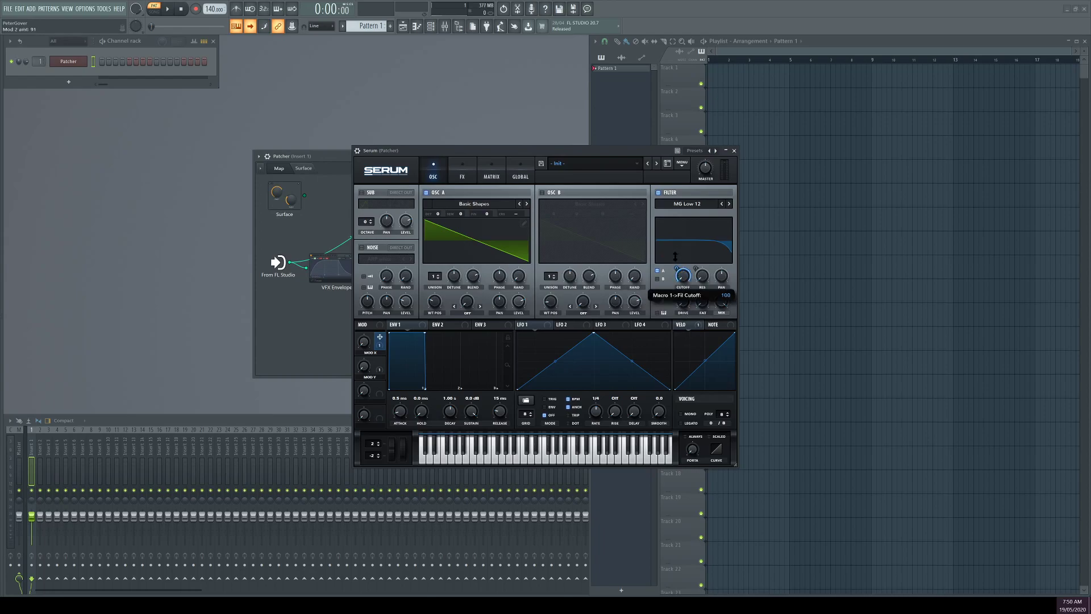
# - Check the routings in the MATRIX view, then move Serum aside to reveal the Patcher
pyautogui.click(491, 177)
pyautogui.click(434, 176)
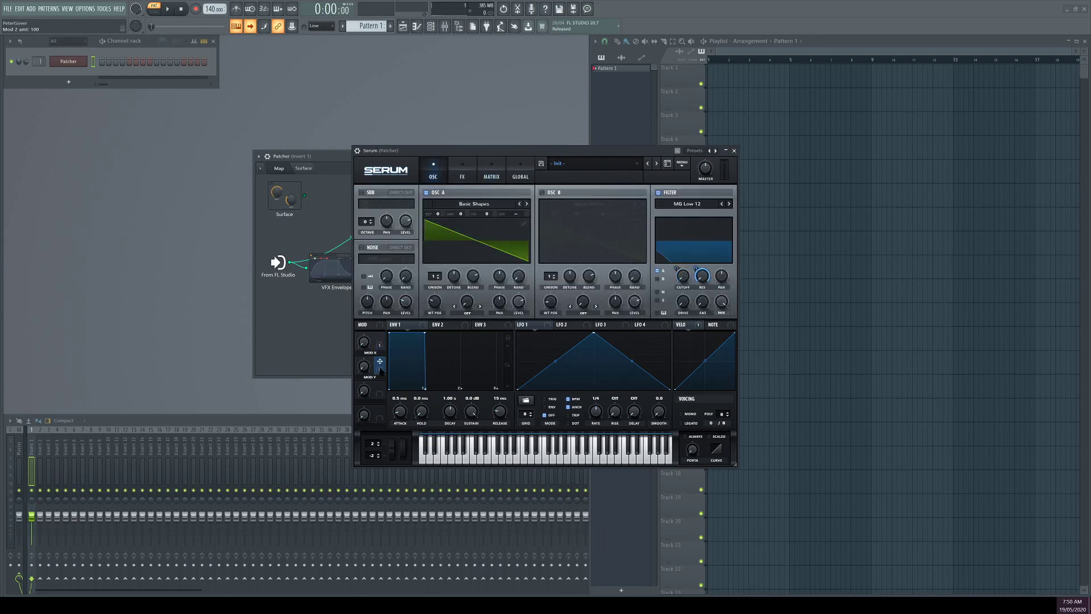
pyautogui.click(700, 282)
pyautogui.moveTo(379, 339); pyautogui.dragTo(658, 331)
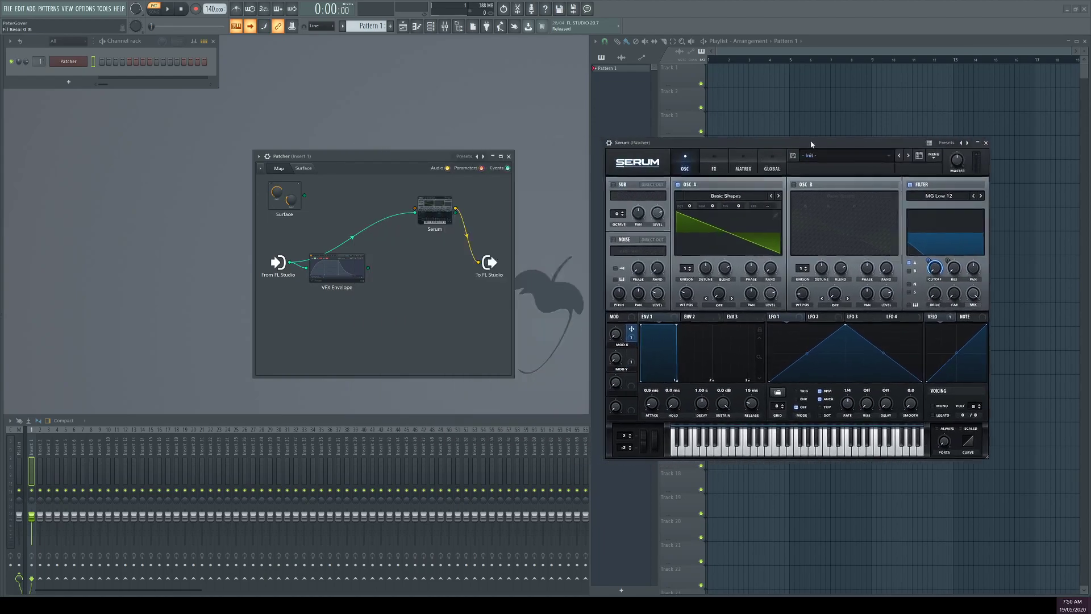
# - Inspect Serum's Inputs/Outputs options and wire From FL Studio directly into Serum
pyautogui.rightClick(438, 219)
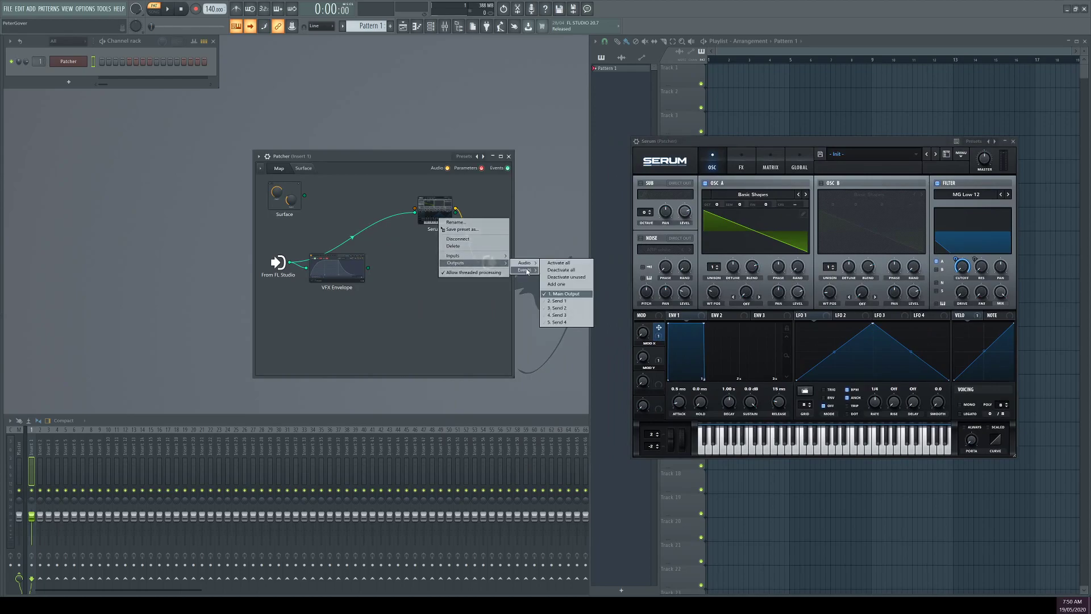
pyautogui.moveTo(525, 262)
pyautogui.moveTo(455, 255)
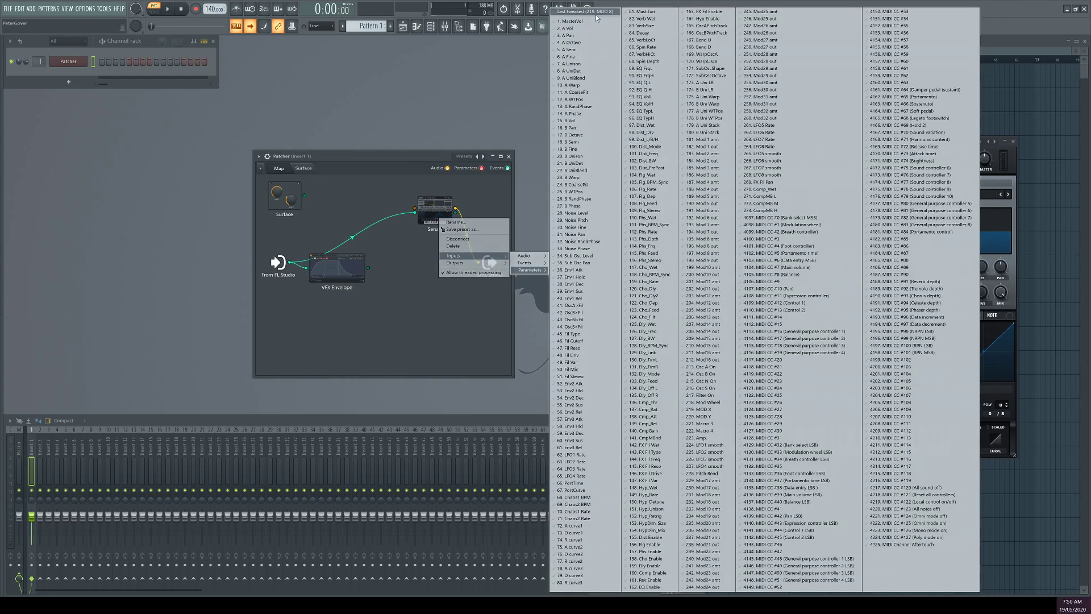
pyautogui.click(555, 10)
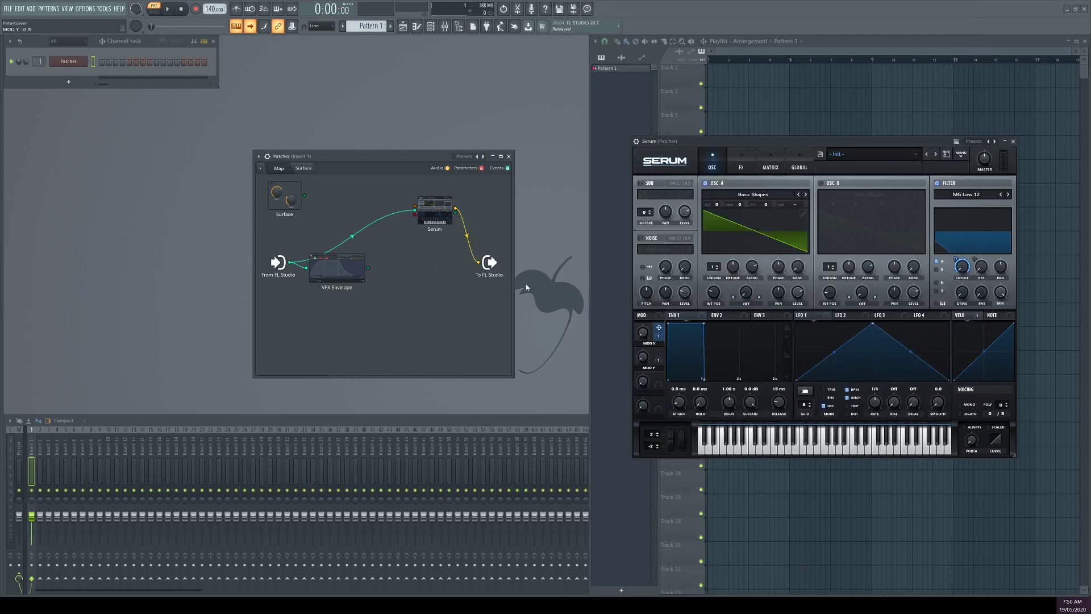
pyautogui.rightClick(435, 211)
pyautogui.moveTo(524, 260)
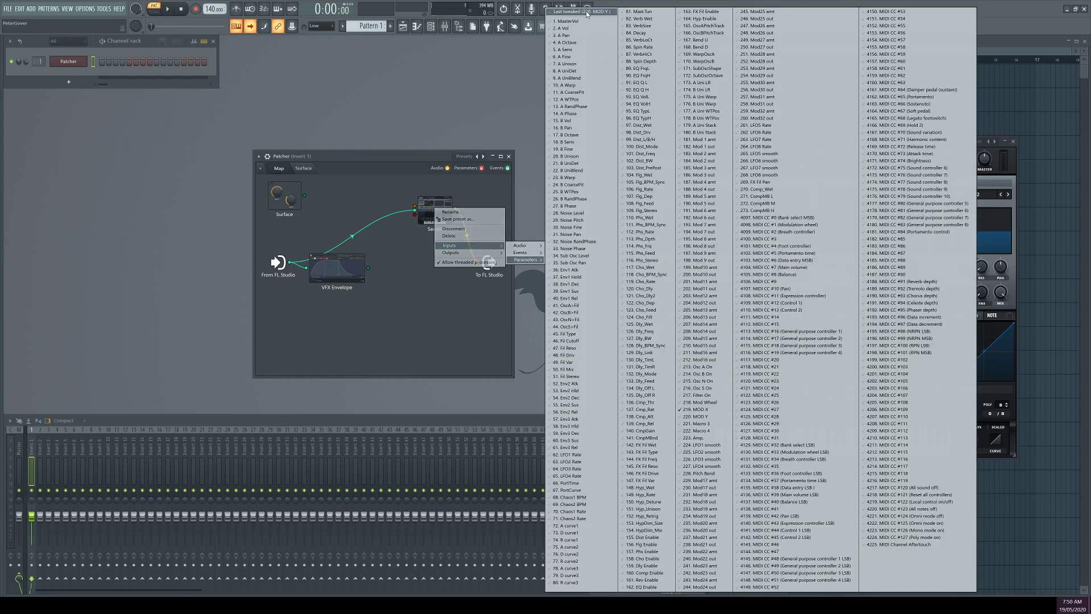
pyautogui.click(586, 13)
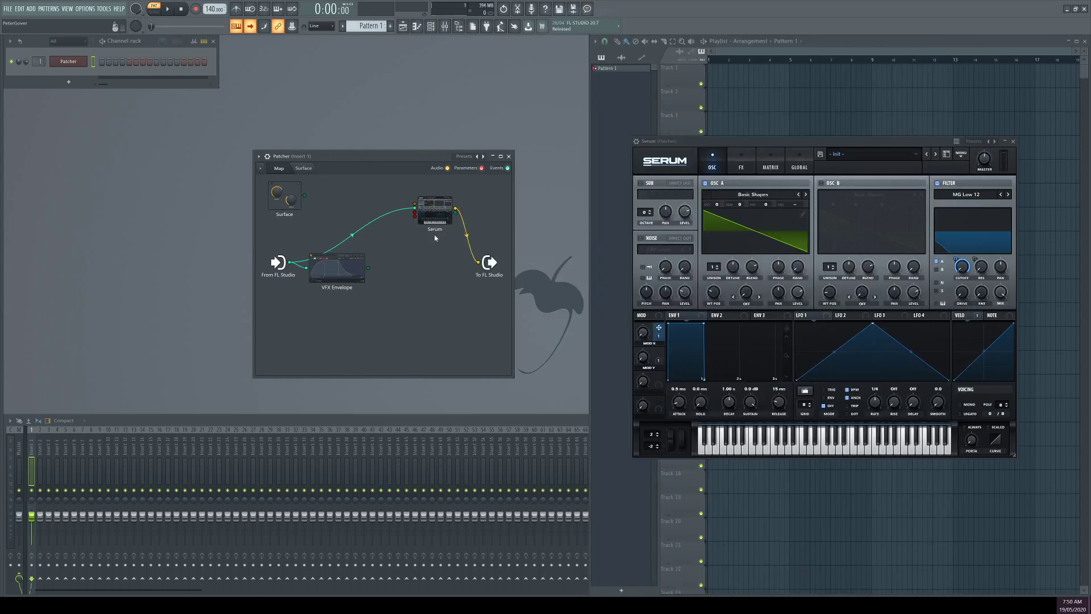
pyautogui.moveTo(290, 263); pyautogui.dragTo(429, 239)
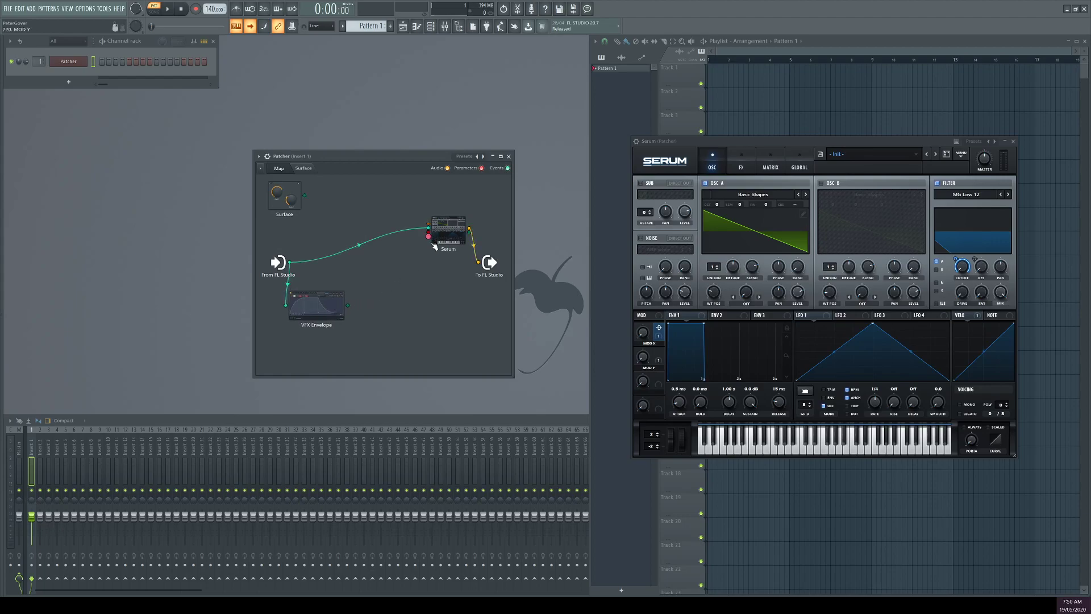
# - Open the Patcher's piano roll and place a single first note, removing the extra one
pyautogui.rightClick(78, 66)
pyautogui.click(111, 61)
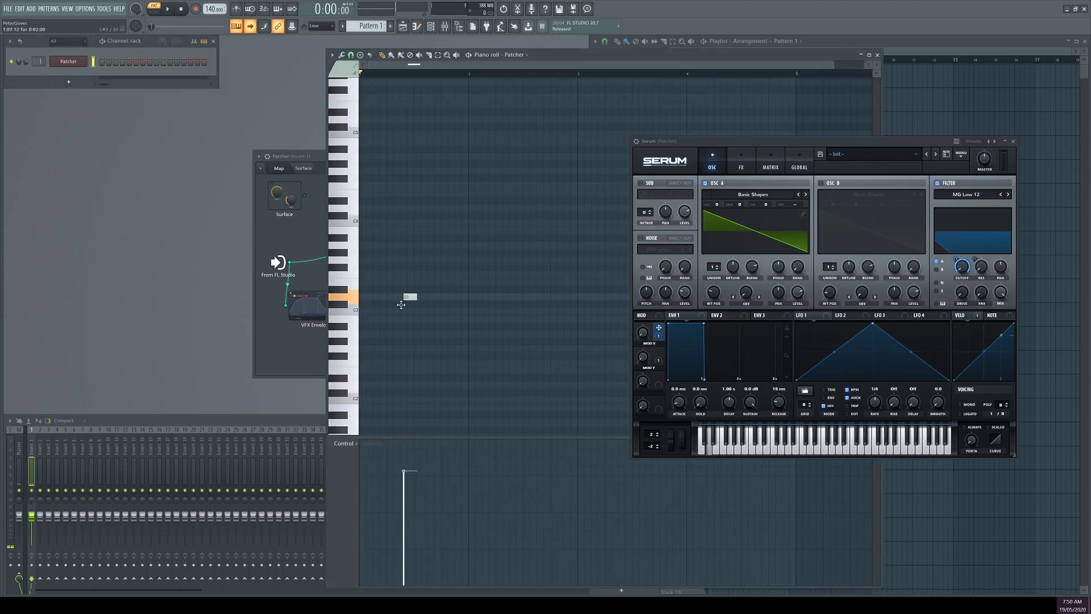
pyautogui.moveTo(541, 61); pyautogui.dragTo(732, 63)
pyautogui.moveTo(420, 154); pyautogui.dragTo(339, 155)
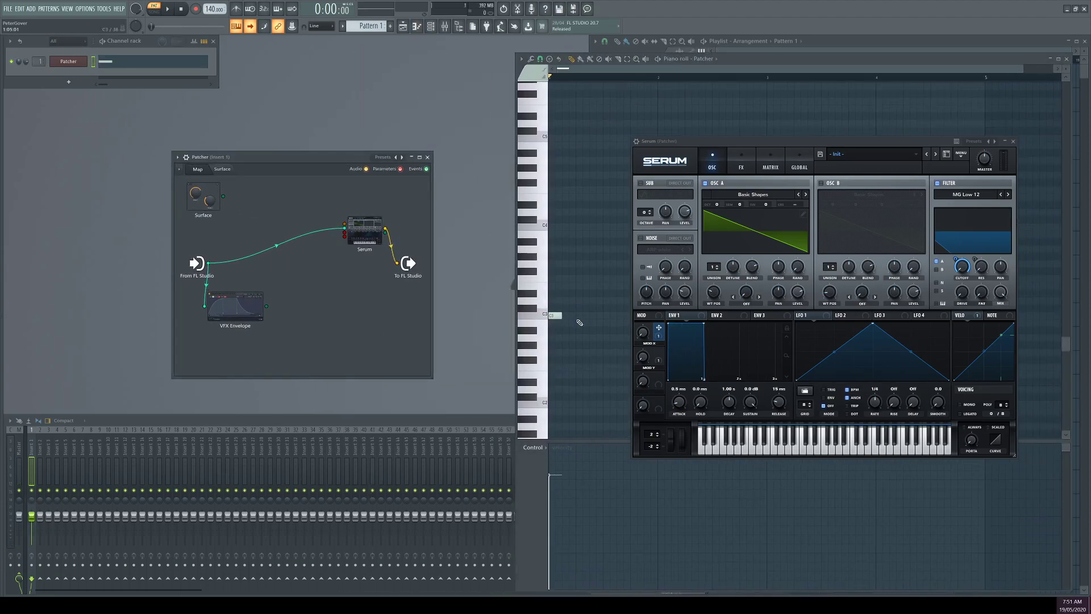
pyautogui.click(583, 315)
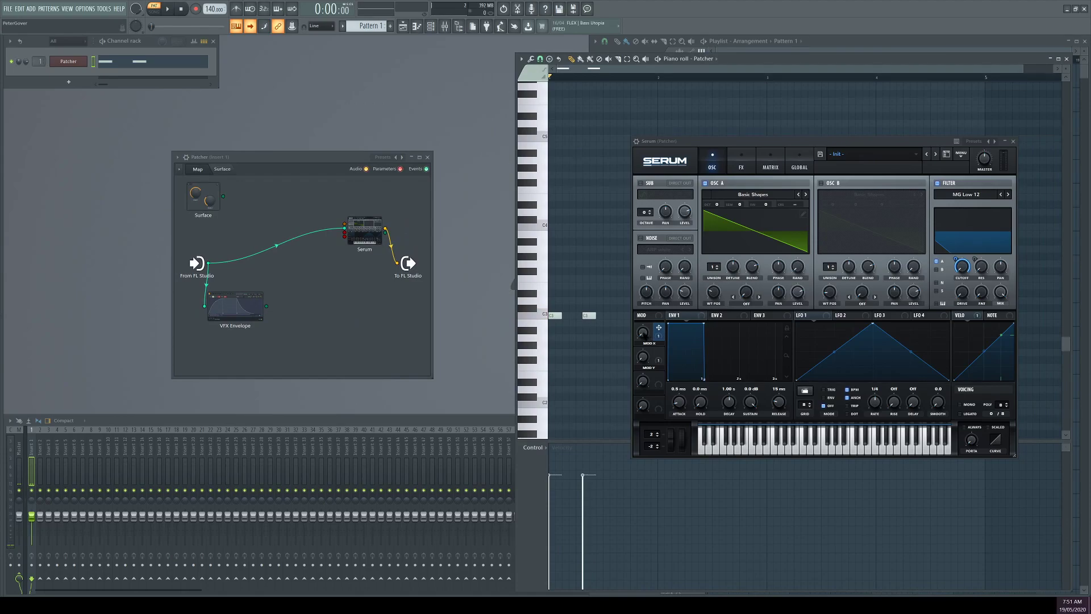
pyautogui.click(555, 317)
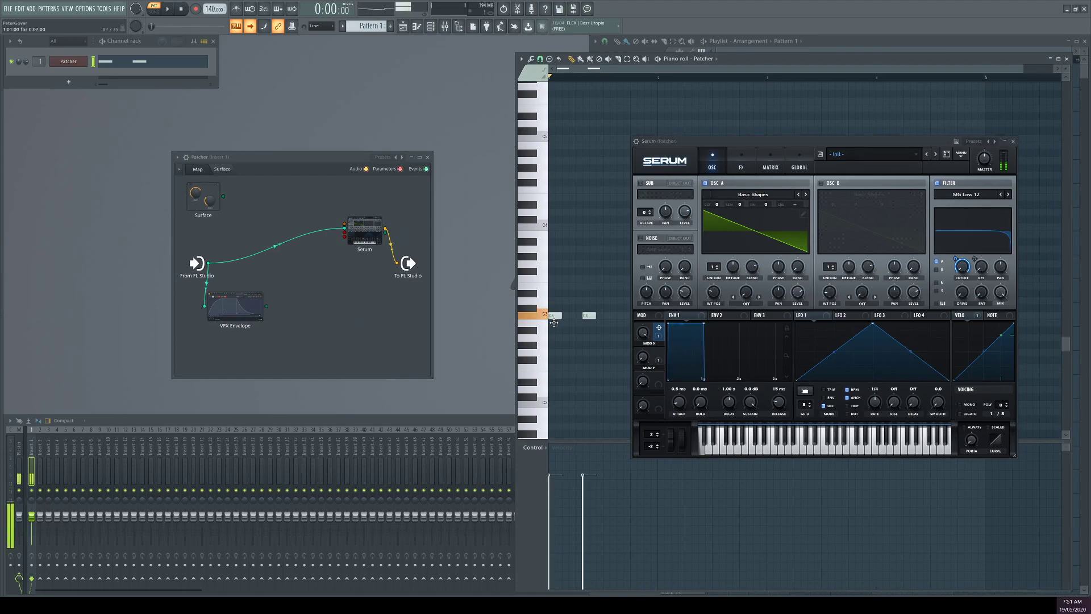
pyautogui.rightClick(589, 316)
pyautogui.moveTo(554, 317)
pyautogui.mouseDown()
pyautogui.moveTo(568, 230)
pyautogui.moveTo(603, 227)
pyautogui.mouseUp()
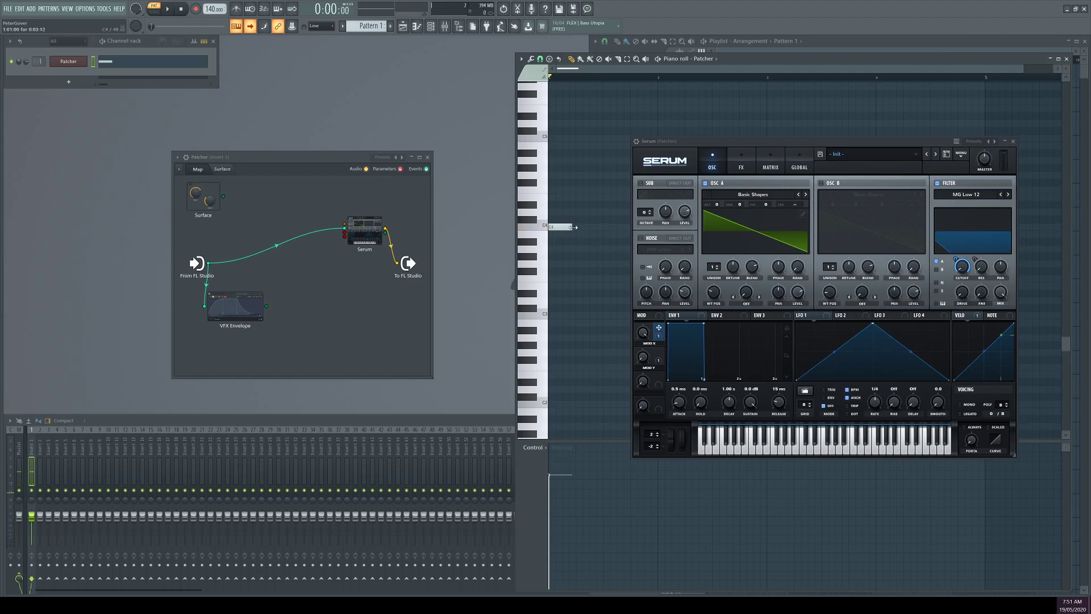
# - Show Note modulation X in the event lane and rearrange the Serum and Patcher windows
pyautogui.click(531, 482)
pyautogui.click(558, 512)
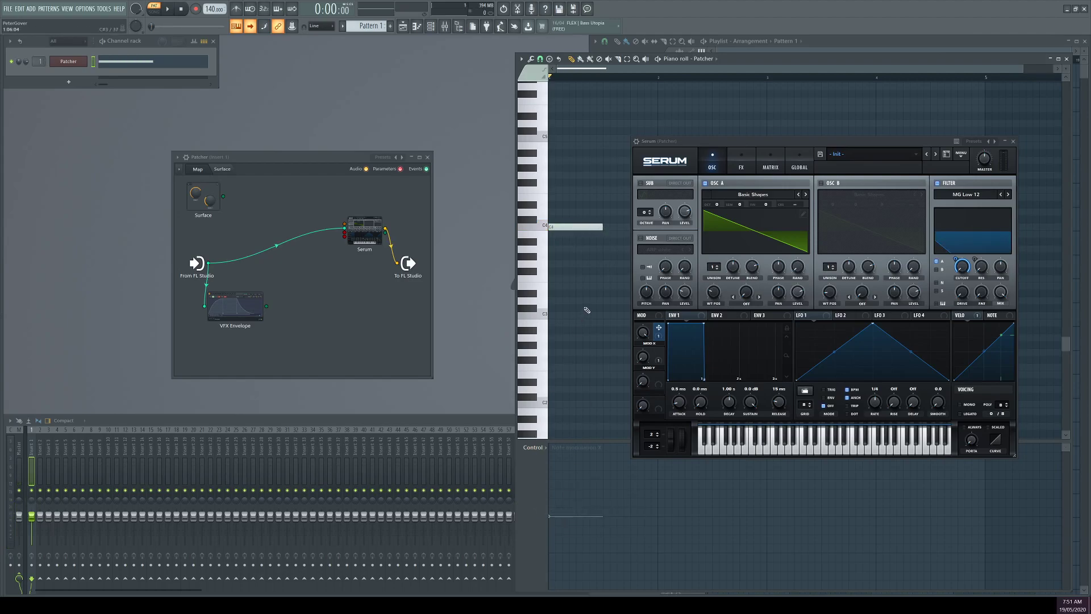
pyautogui.moveTo(800, 152); pyautogui.dragTo(261, 304)
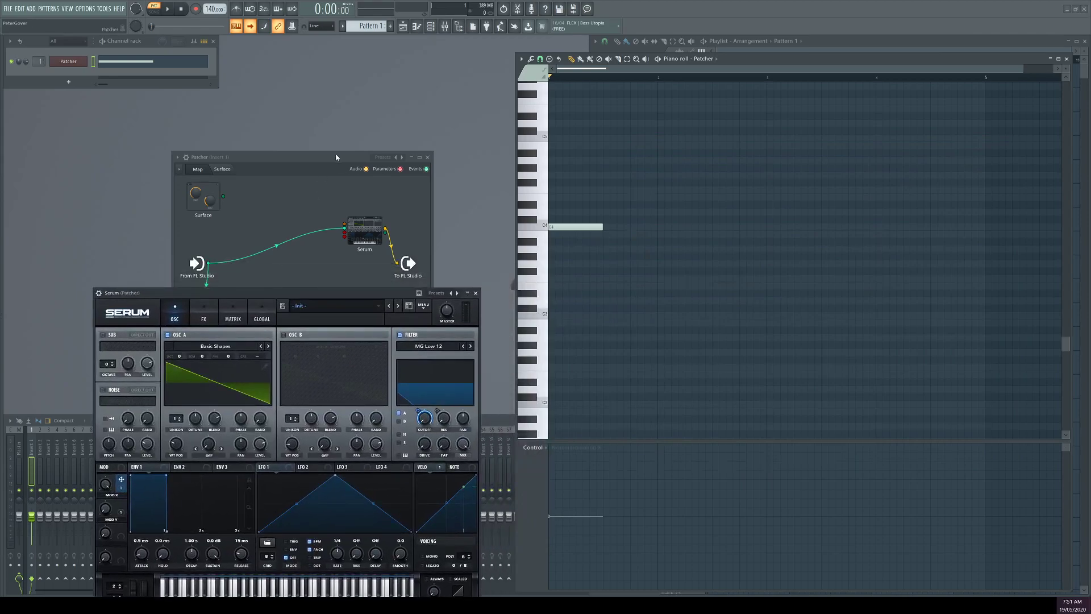
pyautogui.moveTo(302, 214); pyautogui.dragTo(305, 129)
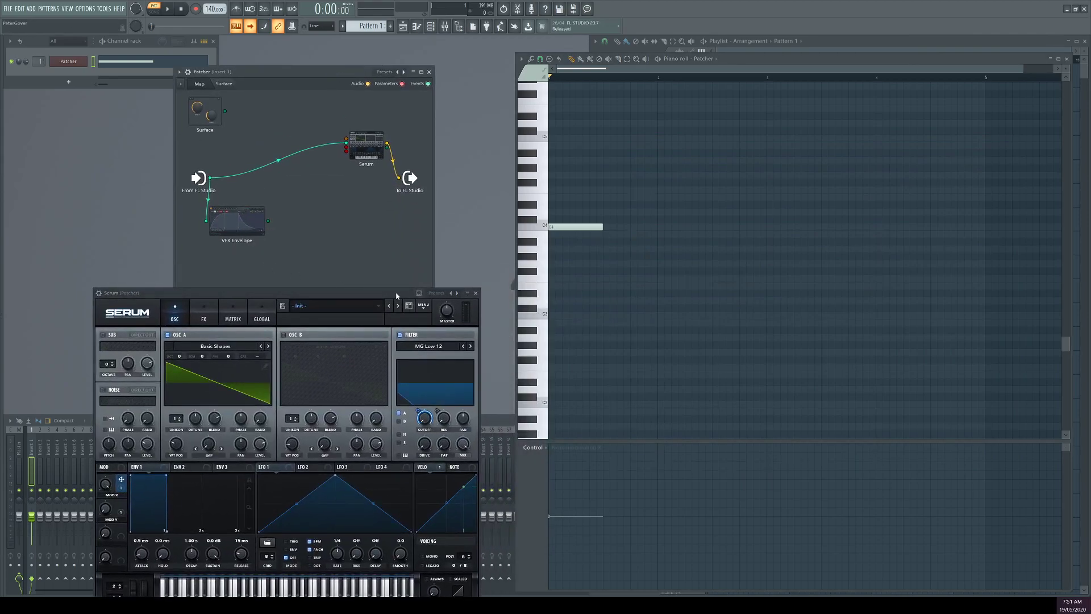
pyautogui.moveTo(298, 72); pyautogui.dragTo(300, 54)
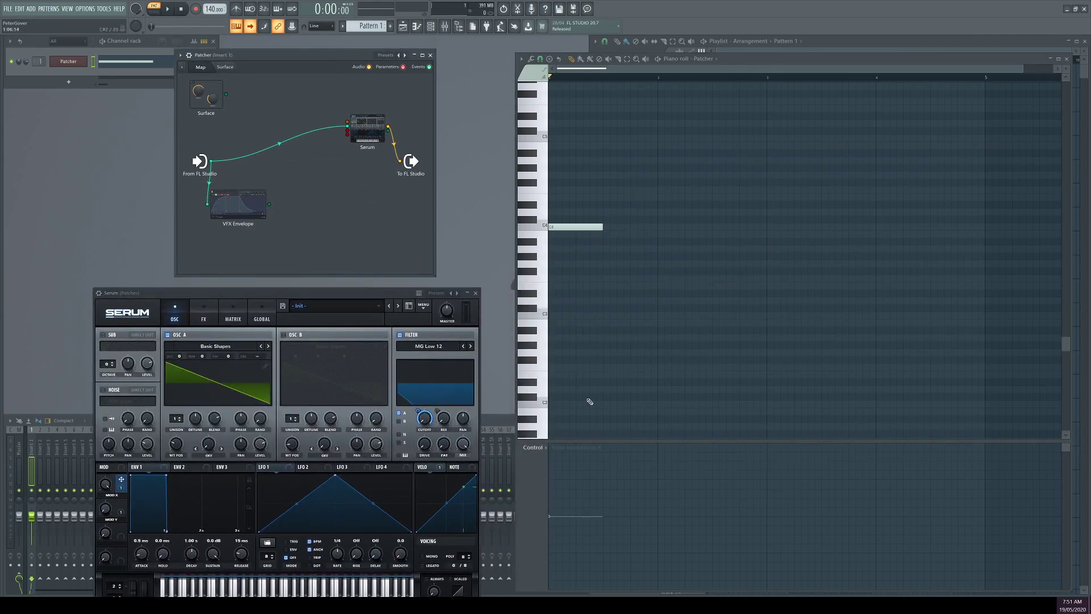
# - Add three more C4 notes and give each of the four a different modulation X value
pyautogui.click(635, 227)
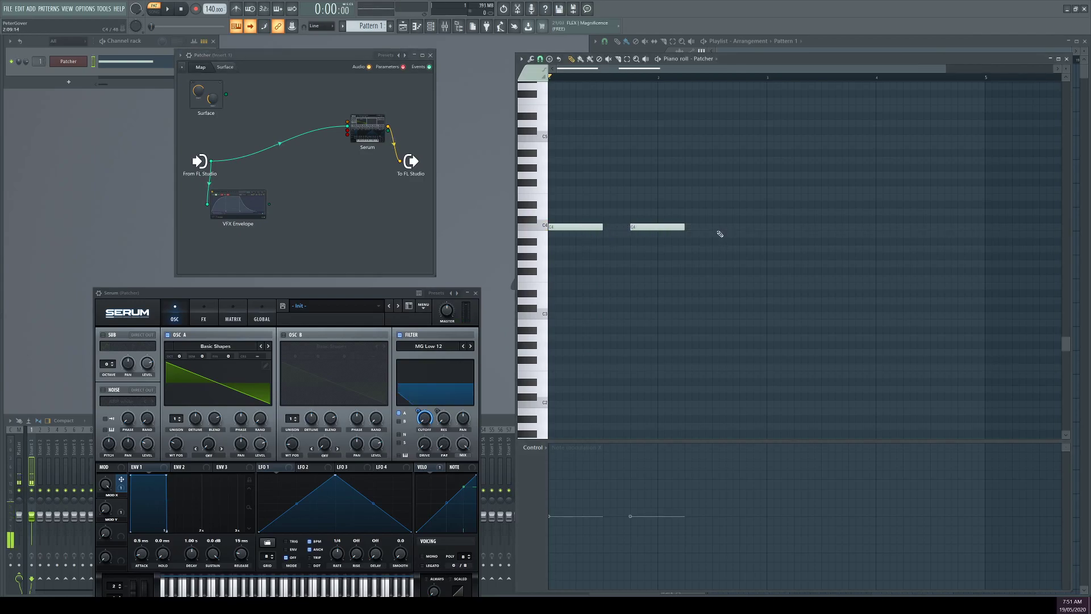
pyautogui.click(708, 228)
pyautogui.moveTo(744, 228); pyautogui.dragTo(747, 227)
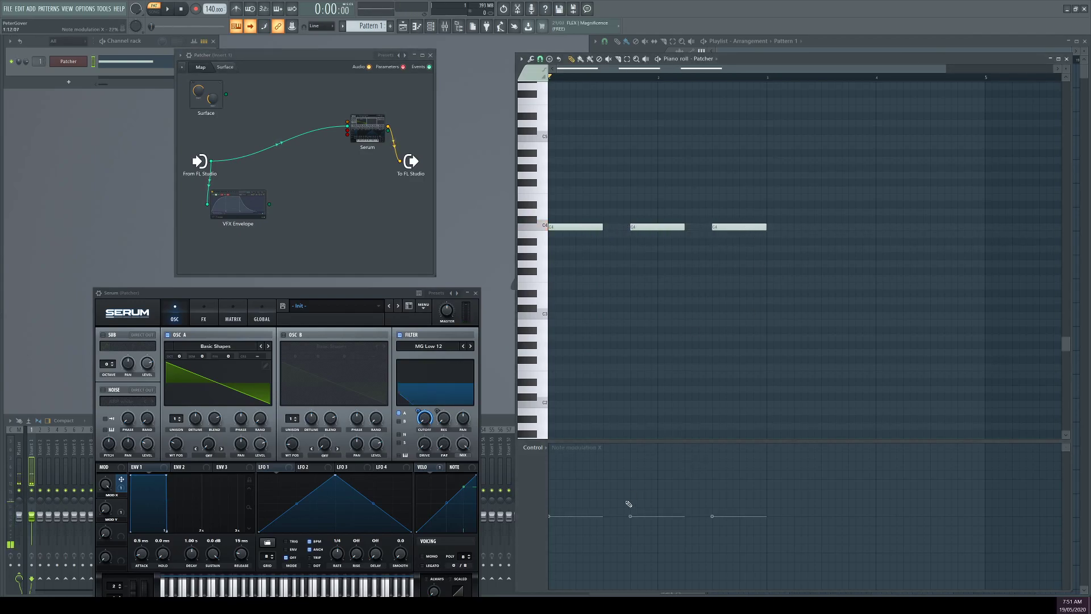
pyautogui.click(555, 461)
pyautogui.click(631, 475)
pyautogui.click(713, 564)
pyautogui.click(798, 226)
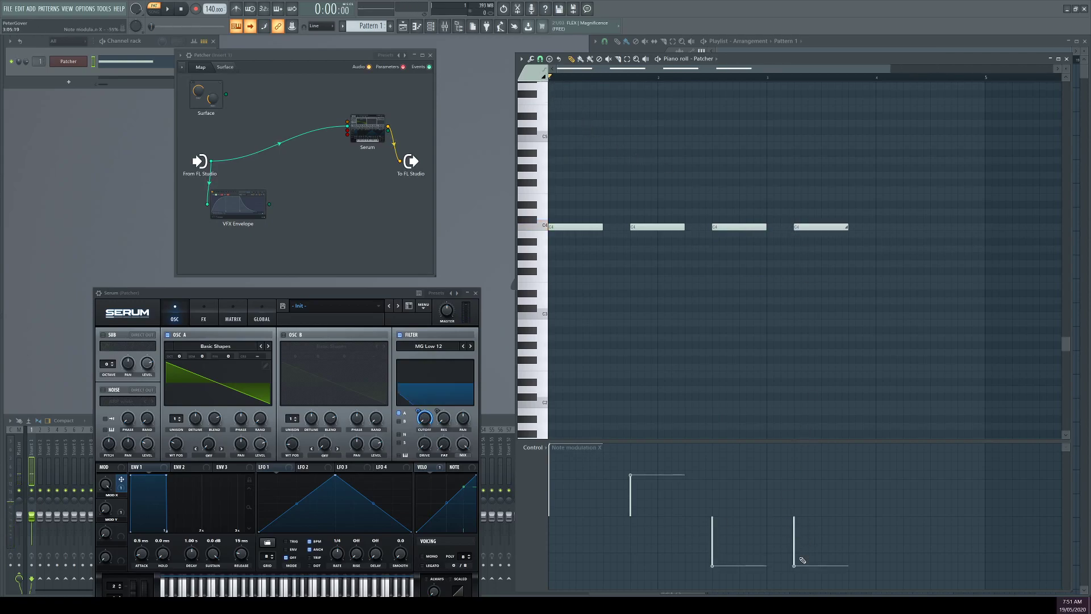
pyautogui.moveTo(801, 559); pyautogui.dragTo(794, 488)
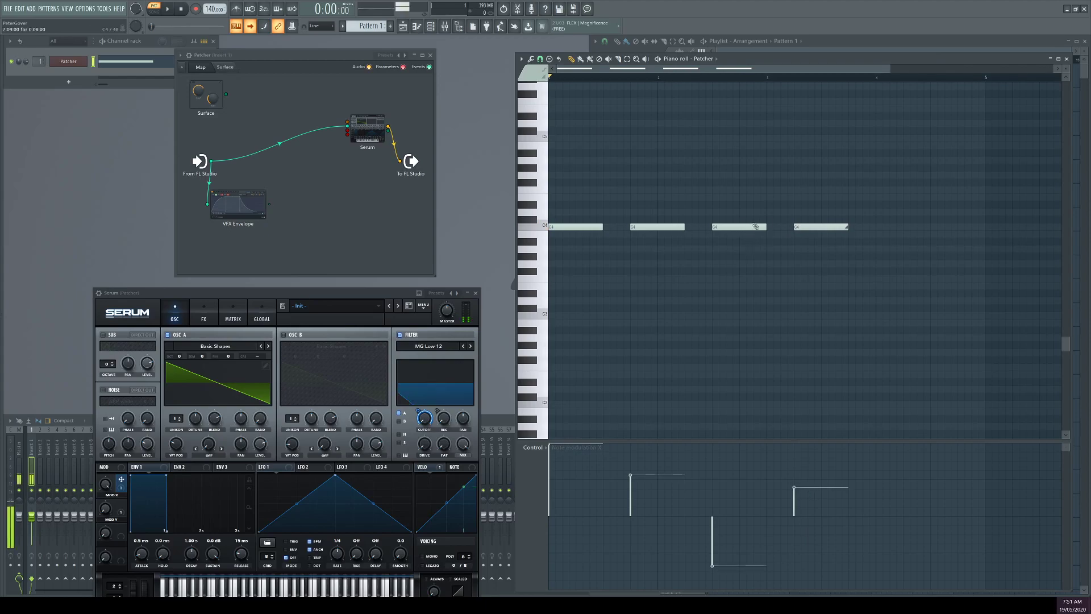
pyautogui.click(806, 227)
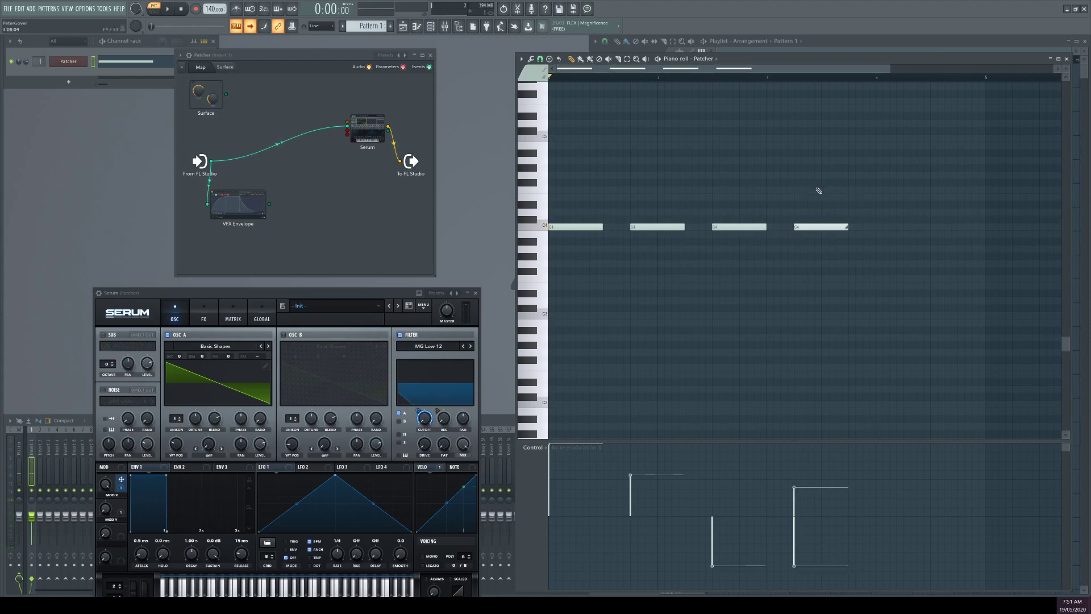
# - Select all four notes, play the pattern, and stop it
pyautogui.moveTo(880, 83); pyautogui.dragTo(551, 79)
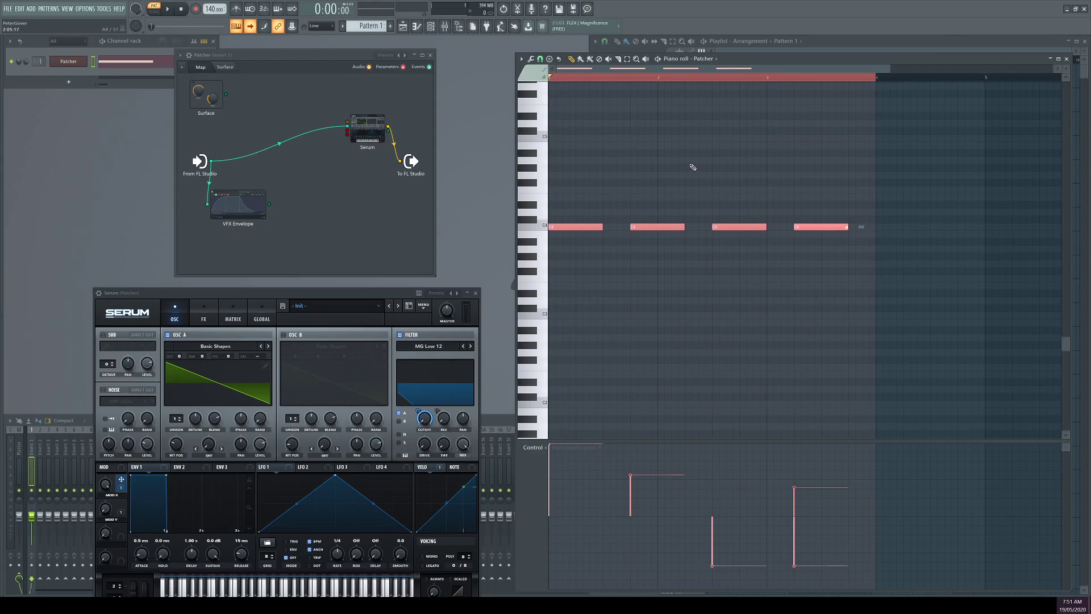
pyautogui.press('space')
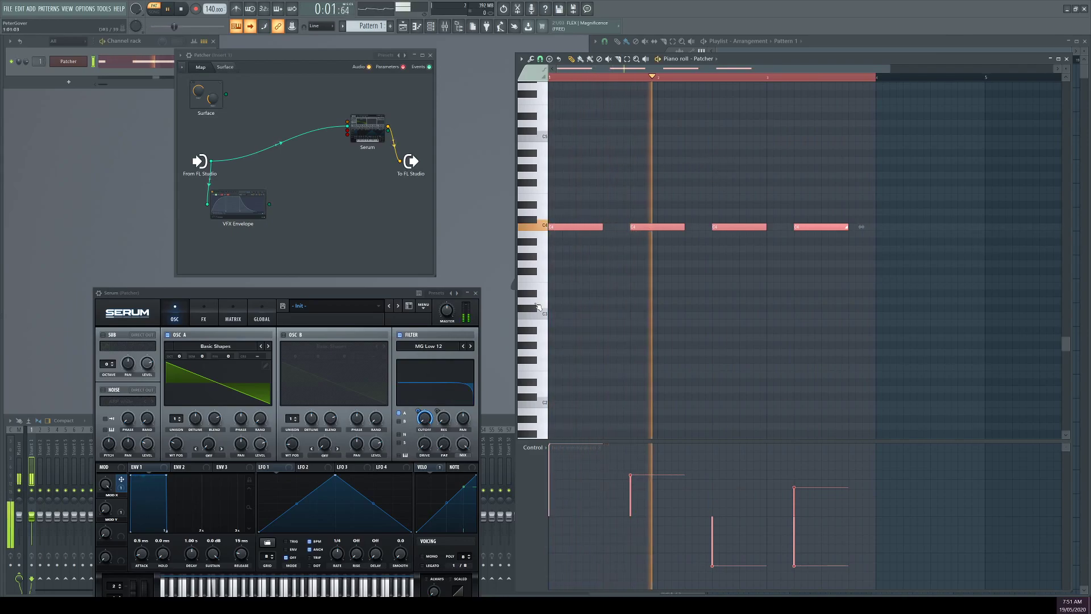
pyautogui.press('space')
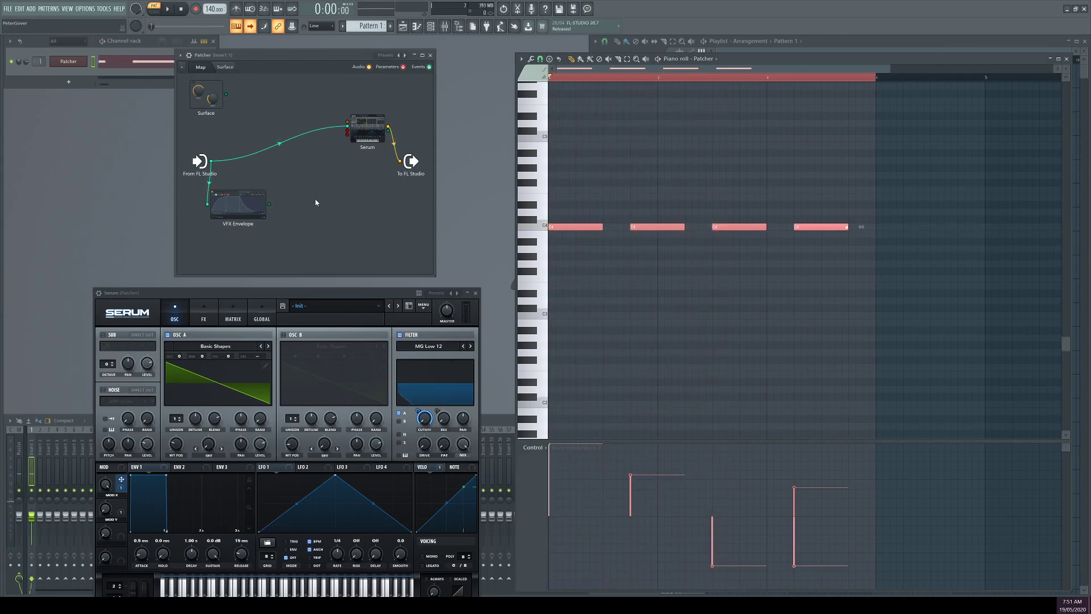
# - Add a Fruity Envelope Controller from Patcher - Controller and place its node on the map
pyautogui.rightClick(316, 201)
pyautogui.moveTo(337, 211)
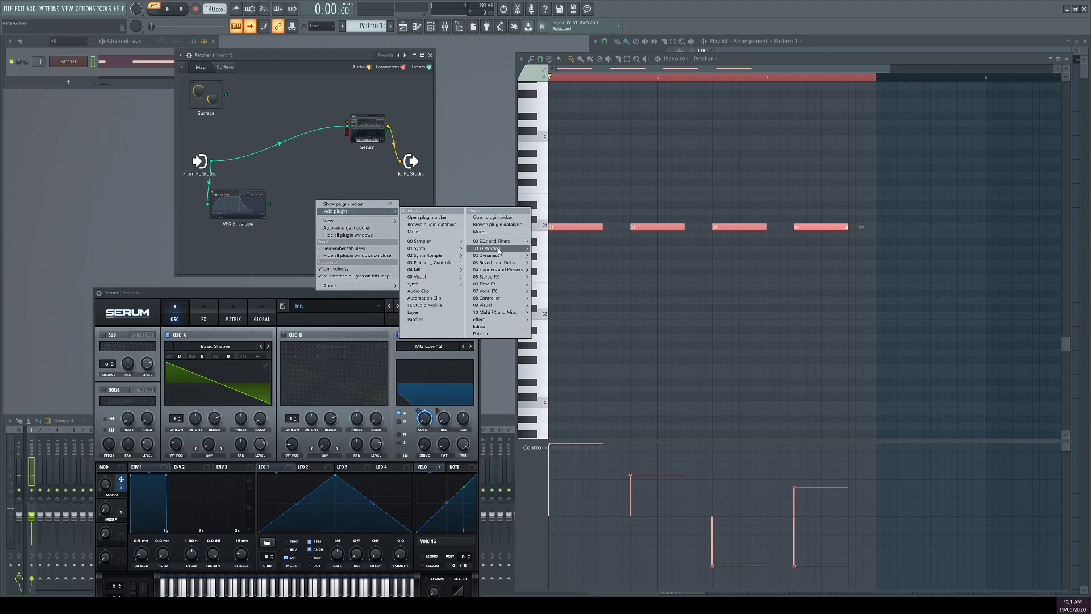
pyautogui.moveTo(487, 297)
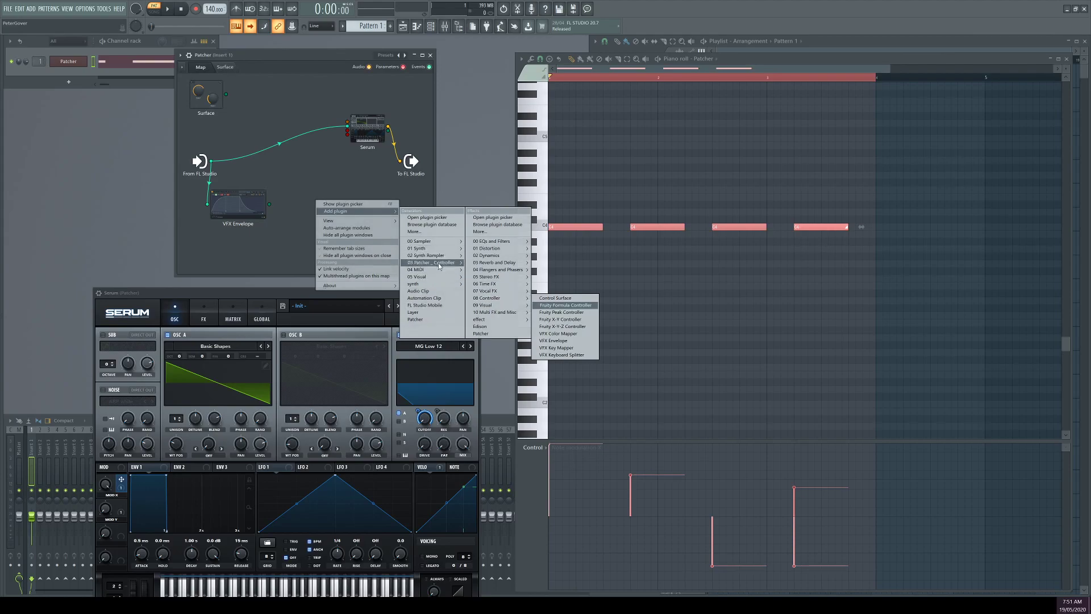
pyautogui.moveTo(432, 262)
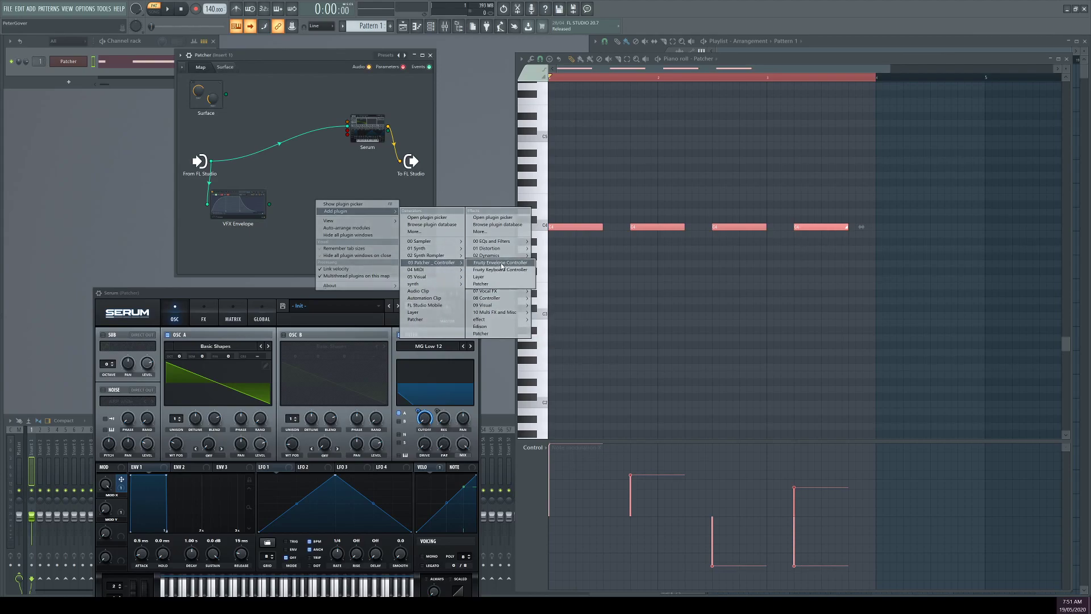
pyautogui.click(506, 267)
pyautogui.moveTo(278, 158); pyautogui.dragTo(324, 187)
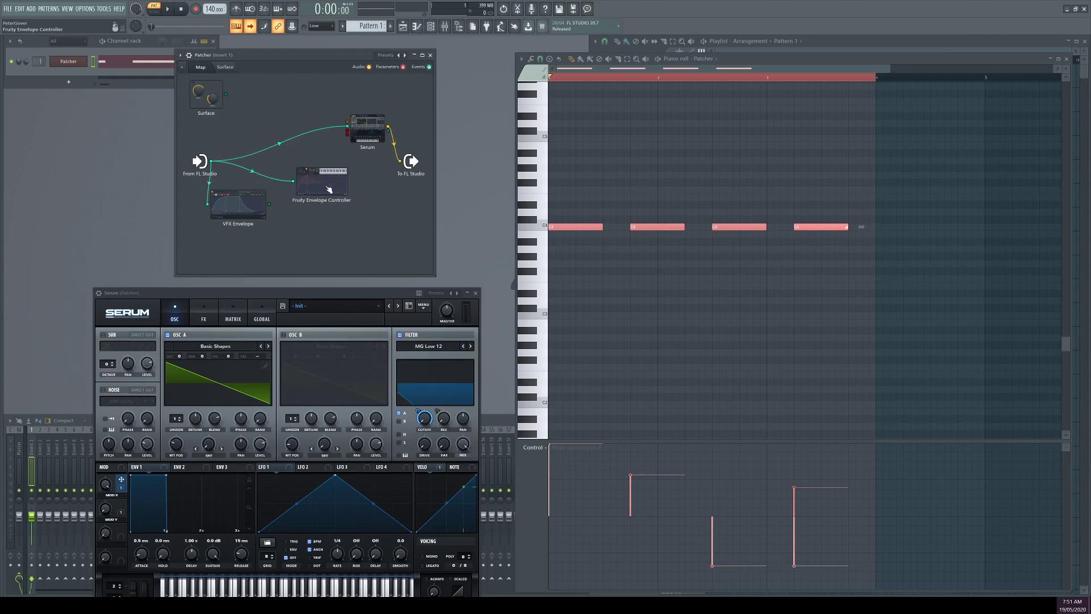
# - Set the Envelope Controller's articulator 1 to Modulation X mapping with a rising line
pyautogui.moveTo(328, 189); pyautogui.dragTo(324, 202)
pyautogui.doubleClick(324, 203)
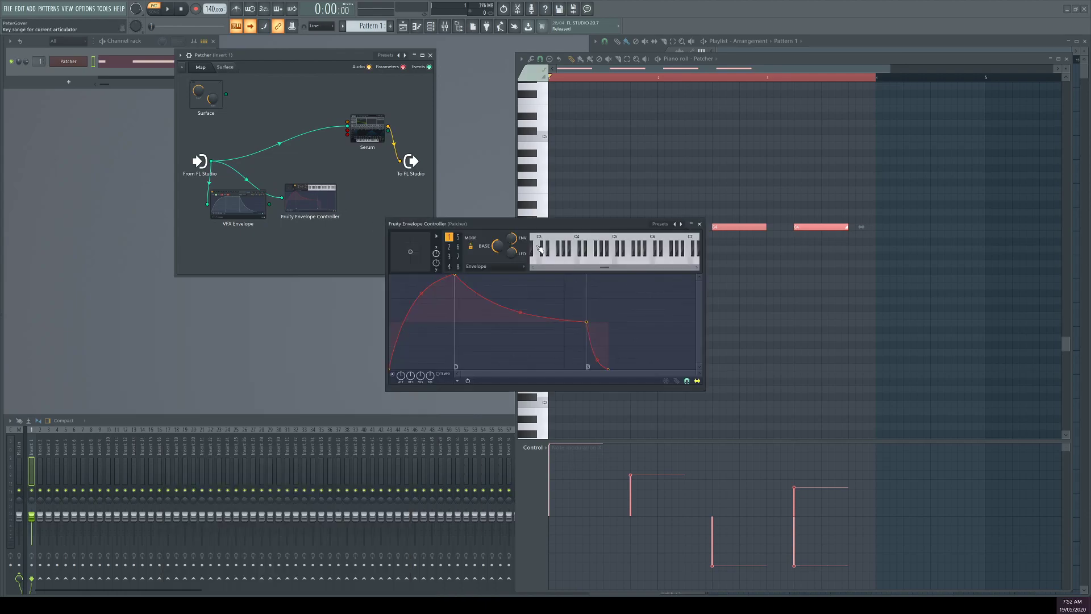
pyautogui.click(484, 269)
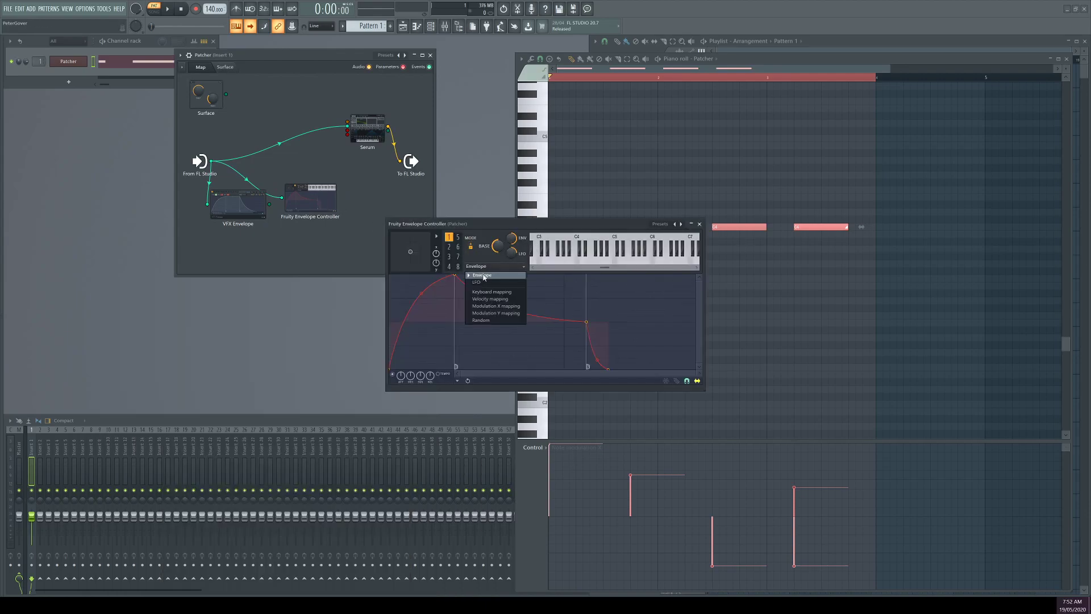
pyautogui.click(499, 309)
pyautogui.moveTo(391, 323); pyautogui.dragTo(391, 369)
pyautogui.moveTo(695, 325); pyautogui.dragTo(699, 183)
# - Give articulator 2 a rising mapping line as well
pyautogui.click(449, 246)
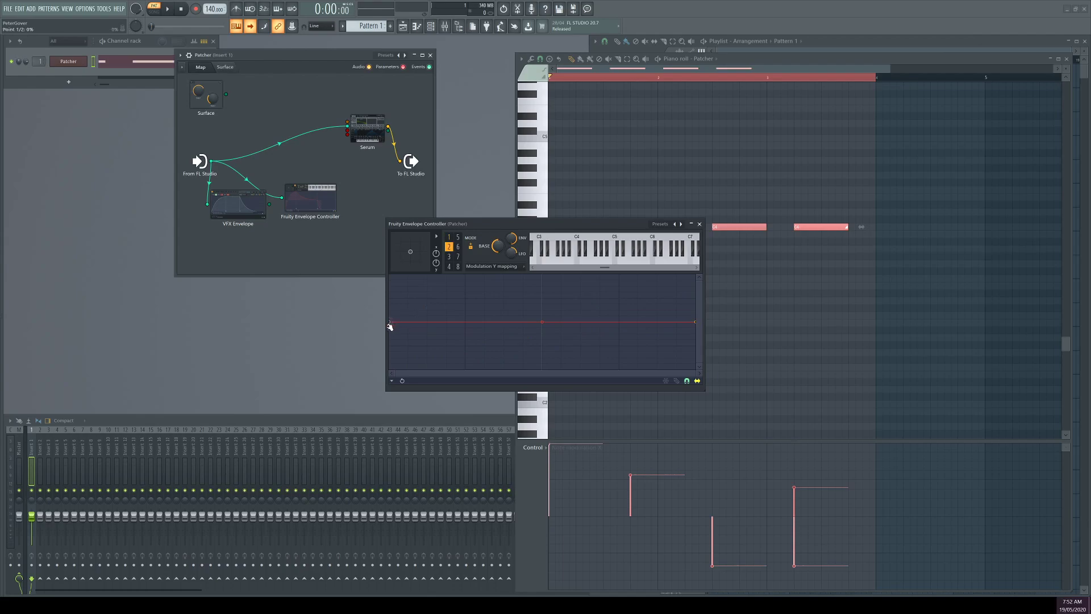
pyautogui.moveTo(390, 325); pyautogui.dragTo(391, 368)
pyautogui.moveTo(696, 320); pyautogui.dragTo(686, 217)
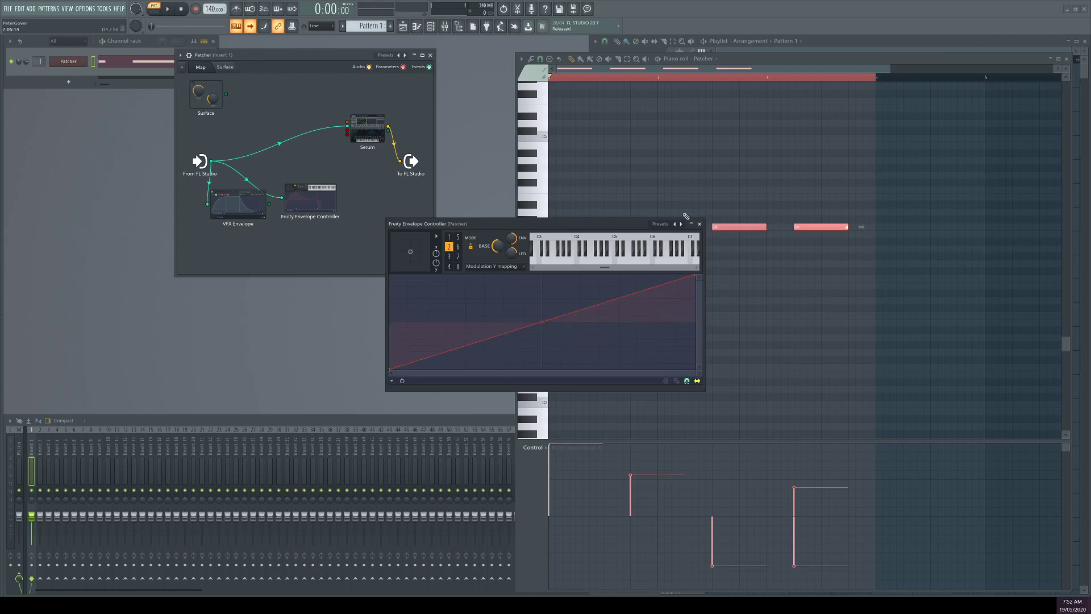
# - Enable a Controllers output on the node and cable it into Serum
pyautogui.rightClick(320, 198)
pyautogui.moveTo(336, 243)
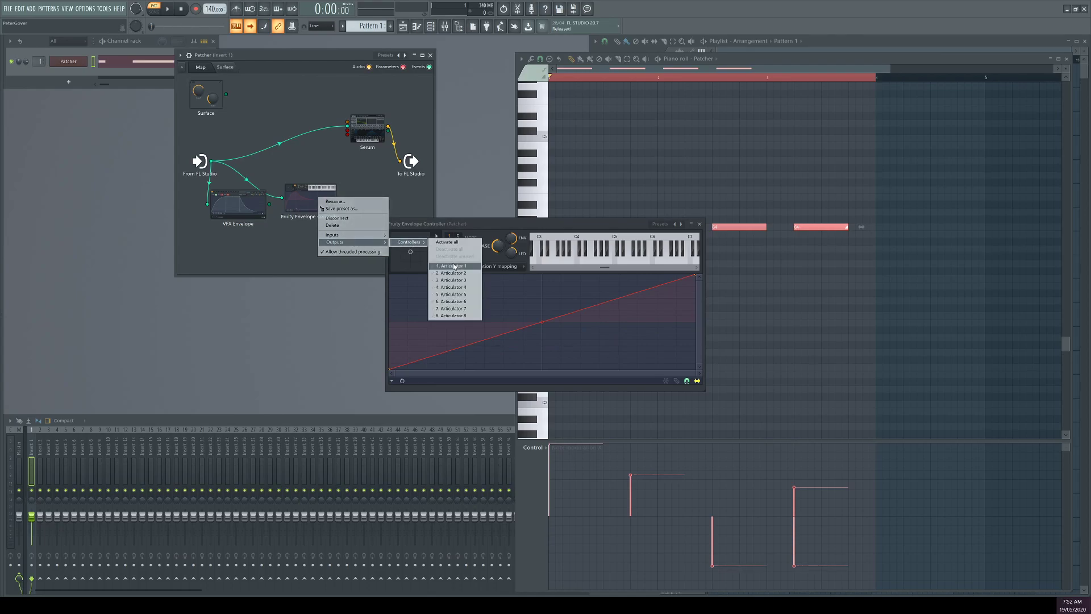
pyautogui.click(452, 267)
pyautogui.rightClick(337, 216)
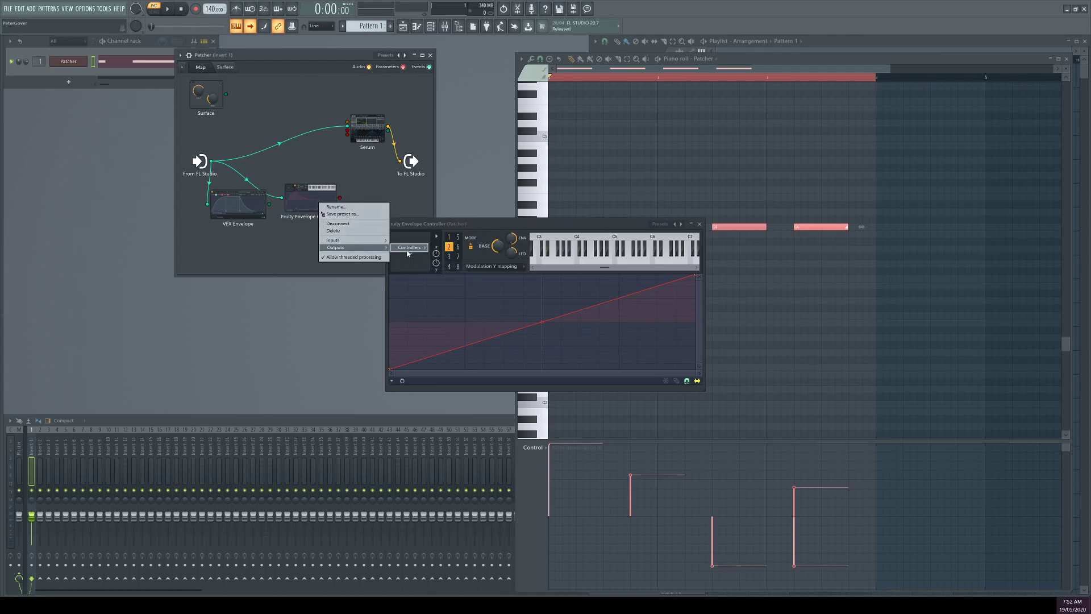
pyautogui.click(448, 262)
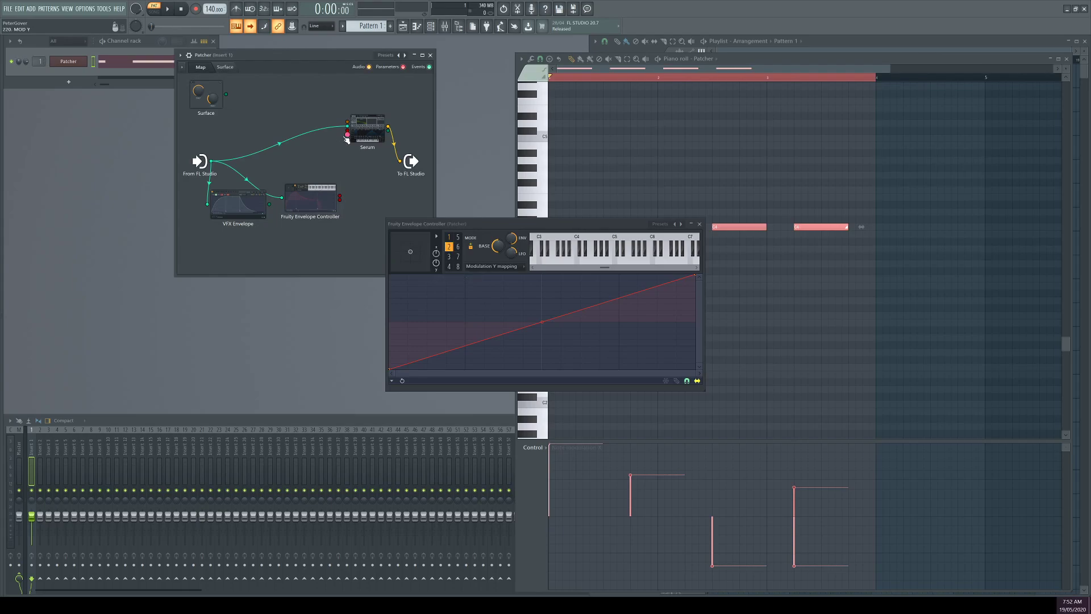
pyautogui.moveTo(340, 198); pyautogui.dragTo(348, 133)
# - Bring up Serum's editor and play the pattern to hear the modulation
pyautogui.click(367, 130)
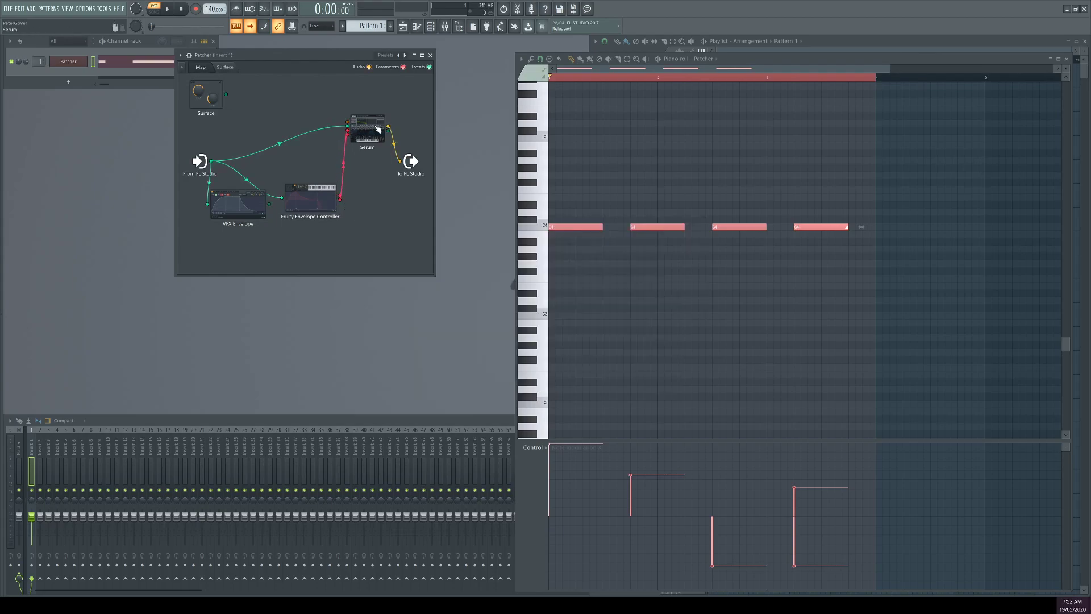
pyautogui.press('space')
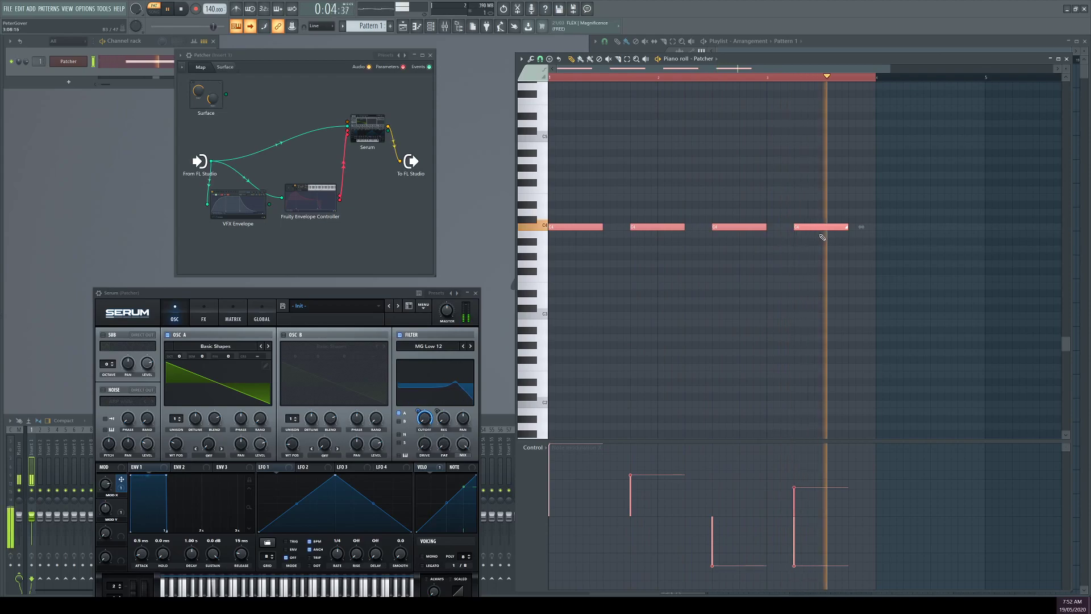
pyautogui.press('space')
# - Flatten articulator 1's envelope into a held sustain level
pyautogui.click(315, 200)
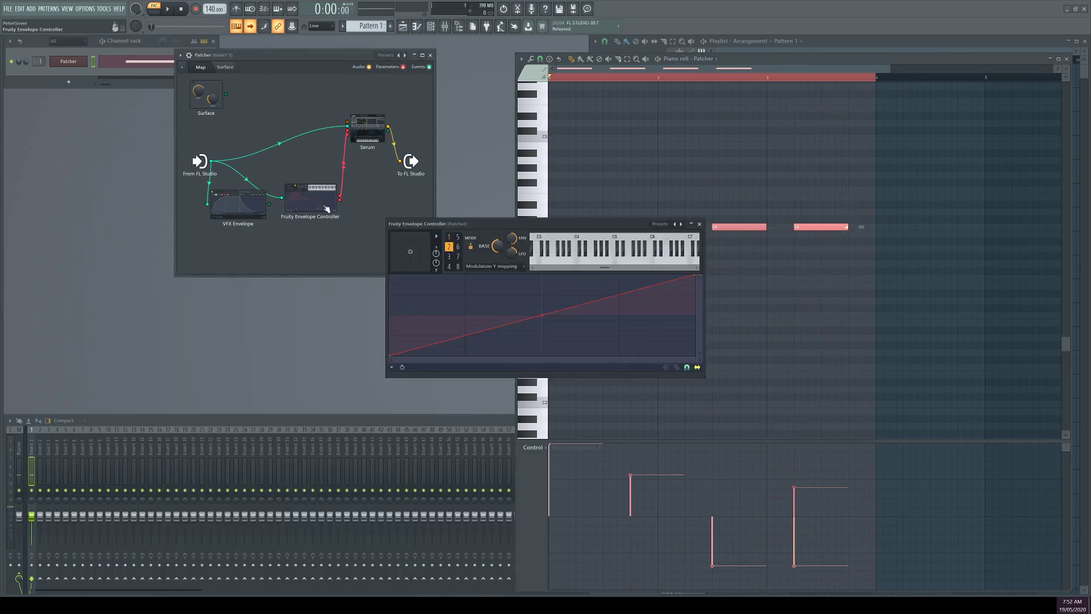
pyautogui.click(491, 266)
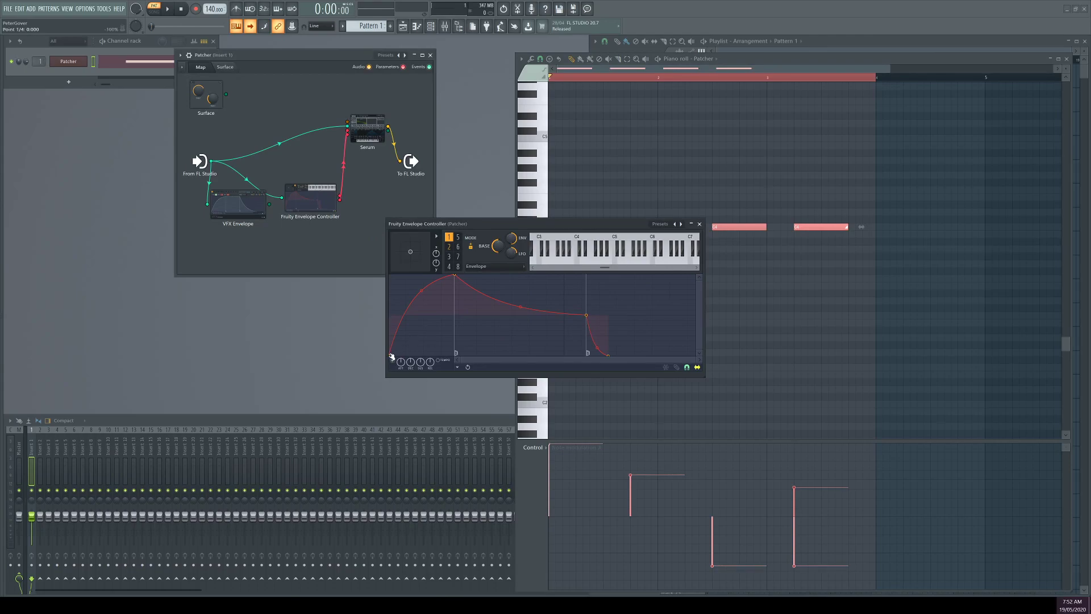
pyautogui.moveTo(454, 277); pyautogui.dragTo(390, 316)
pyautogui.moveTo(542, 353); pyautogui.dragTo(531, 315)
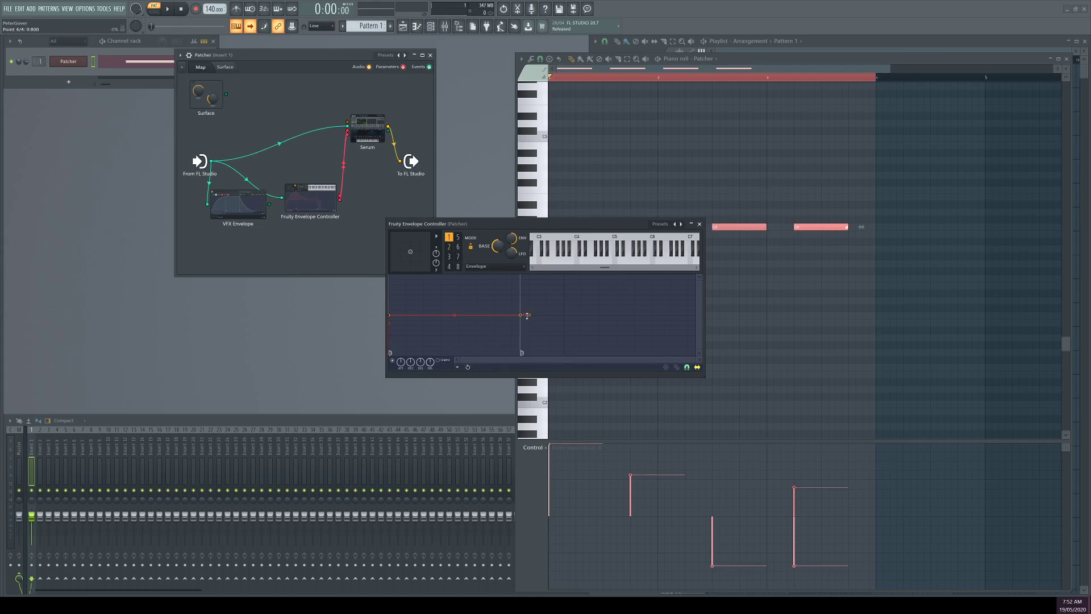
# - Copy articulator 1's envelope state, paste it onto articulator 2, then reselect articulator 1
pyautogui.click(459, 367)
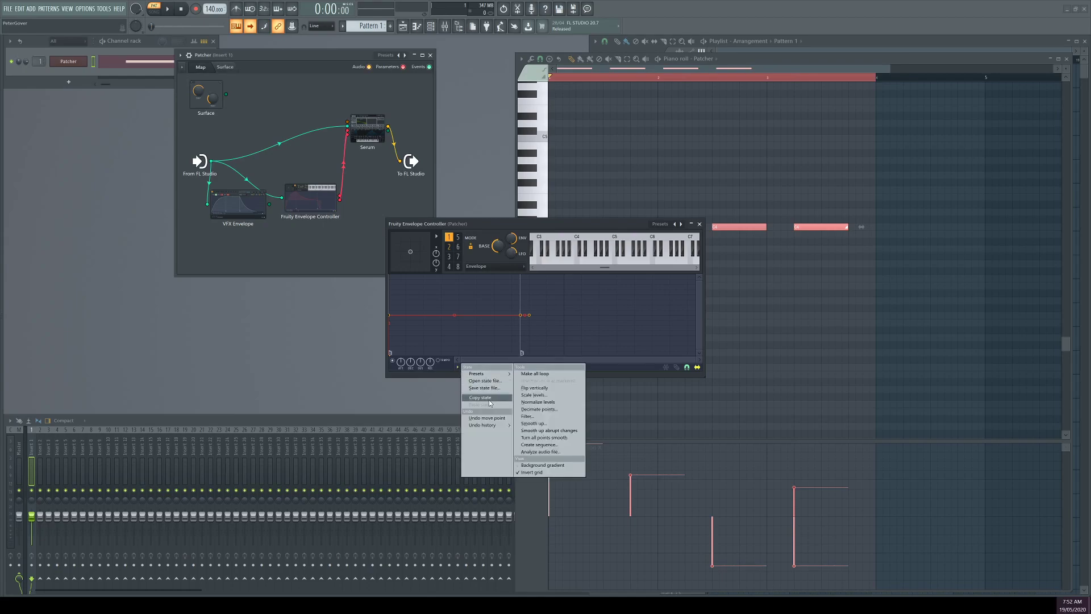
pyautogui.click(486, 401)
pyautogui.click(449, 248)
pyautogui.click(459, 367)
pyautogui.click(484, 401)
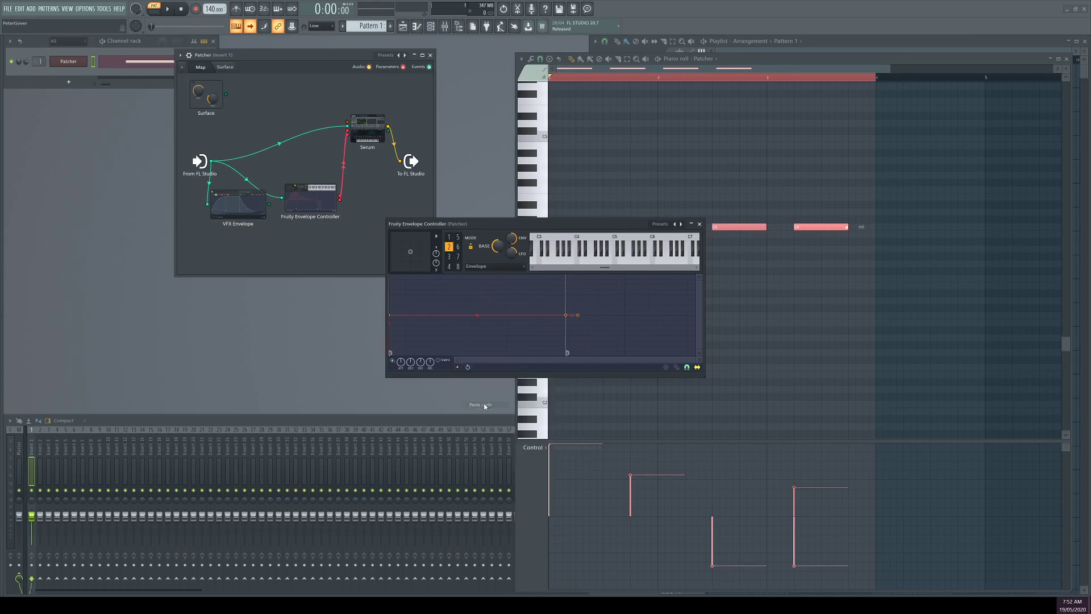
pyautogui.click(449, 238)
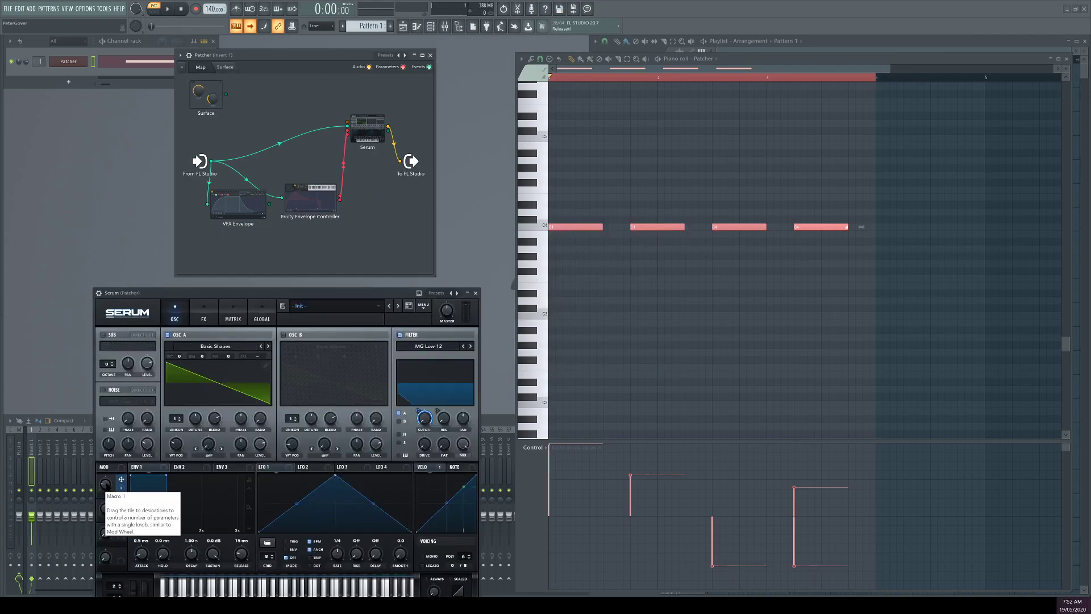
# - Play the pattern, jump to a later position, and stop
pyautogui.press('space')
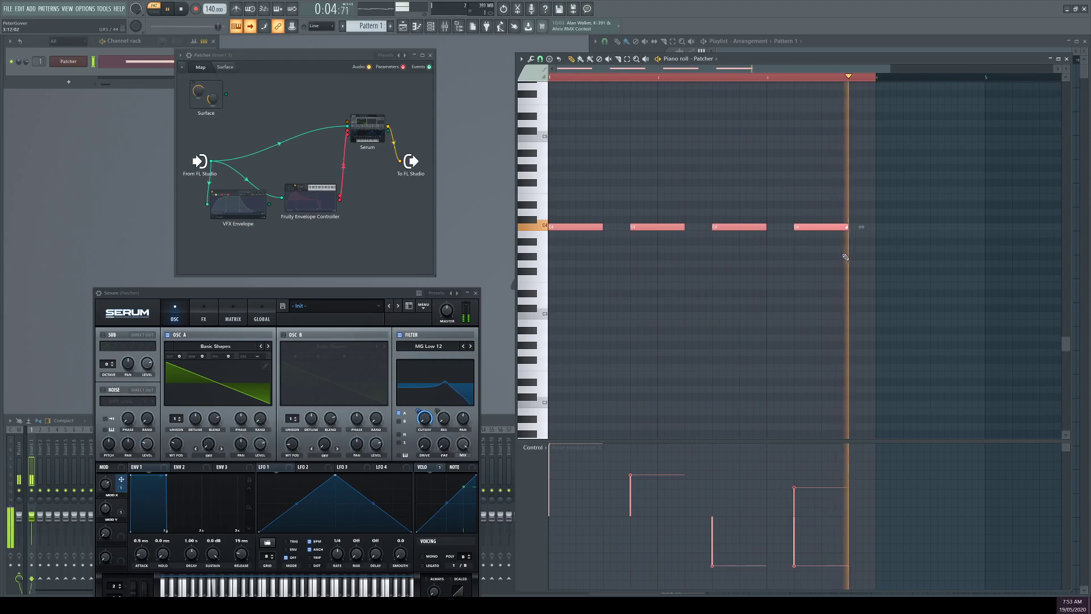
pyautogui.click(792, 85)
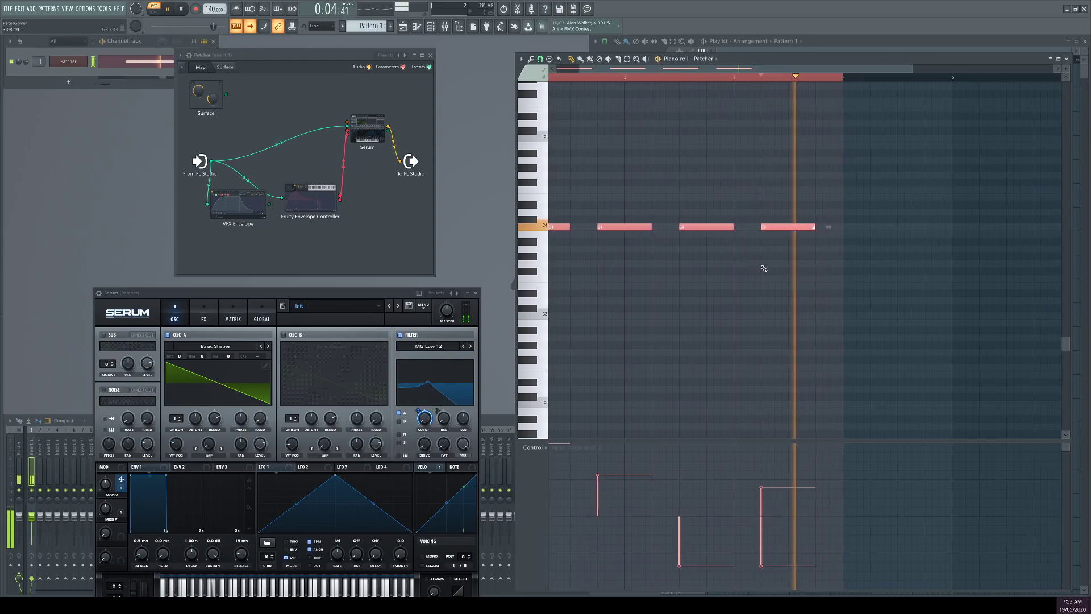
pyautogui.press('space')
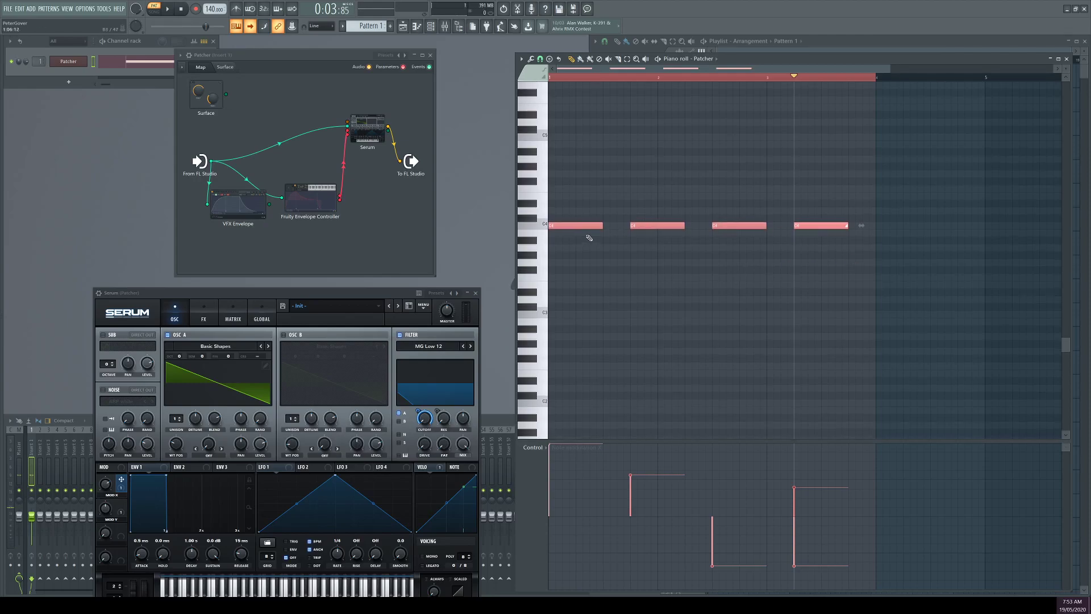
# - Show Note modulation Y in the control lane and shift the last C4 note left
pyautogui.click(534, 499)
pyautogui.click(563, 539)
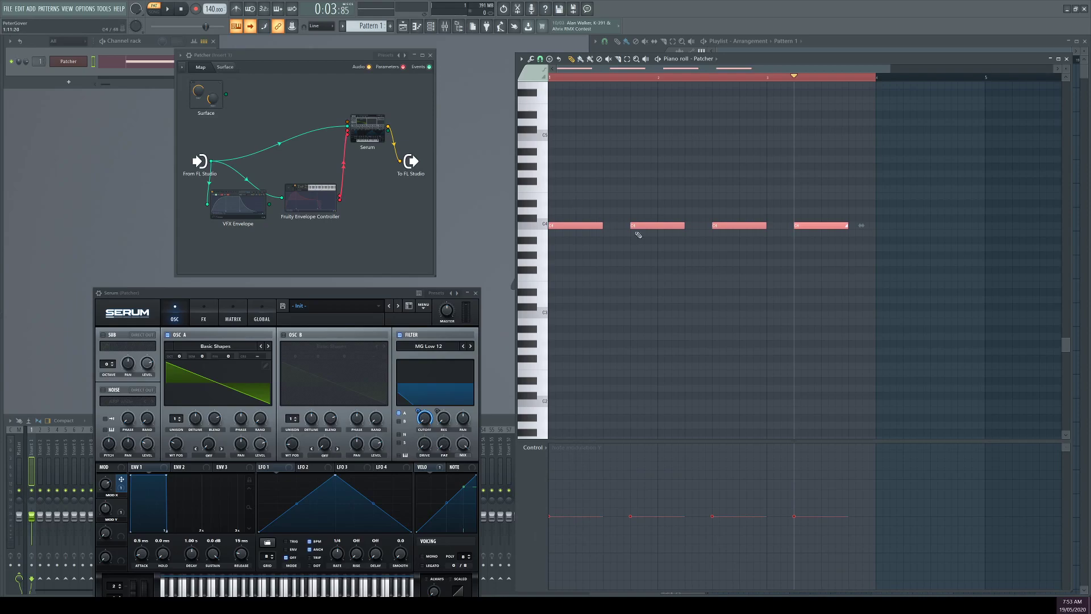
pyautogui.click(815, 269)
pyautogui.click(818, 225)
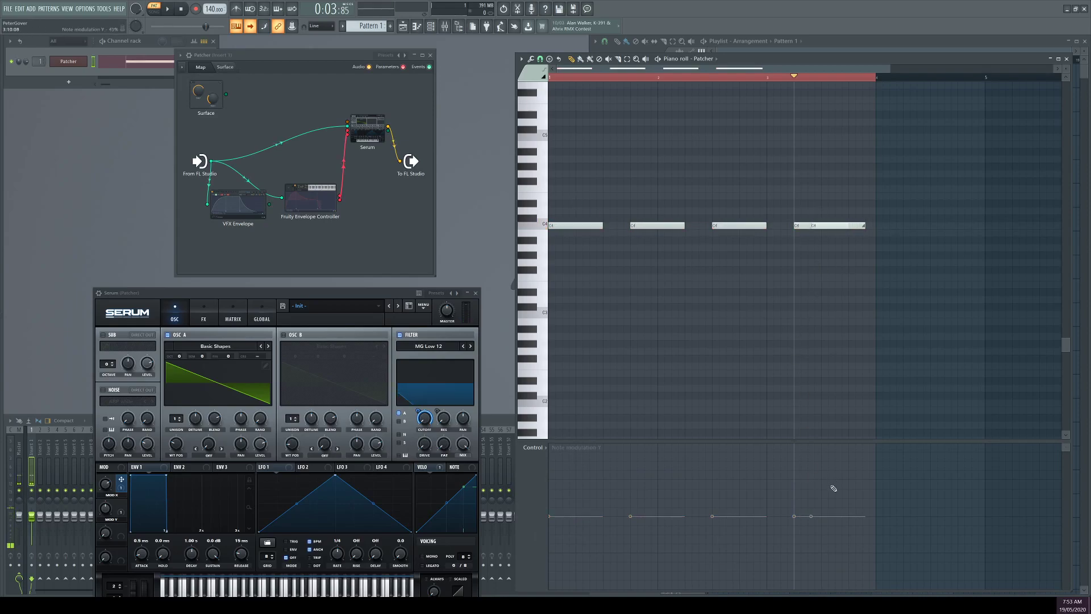
pyautogui.moveTo(837, 226); pyautogui.dragTo(818, 226)
# - Give each note a different level in the control lane, then stop playback
pyautogui.click(712, 445)
pyautogui.click(630, 559)
pyautogui.click(550, 486)
pyautogui.click(546, 77)
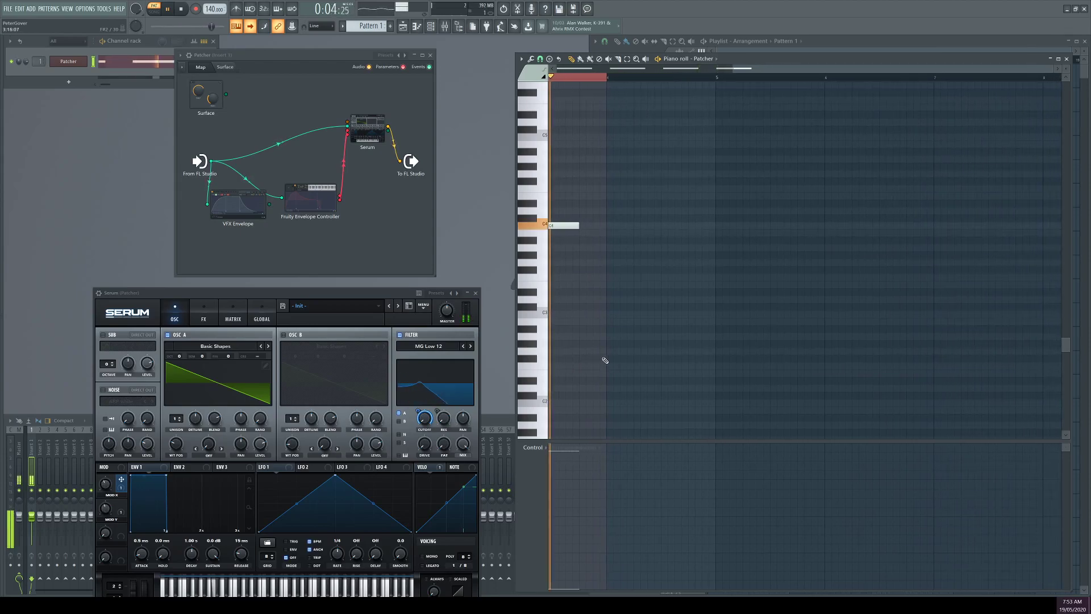
pyautogui.press('space')
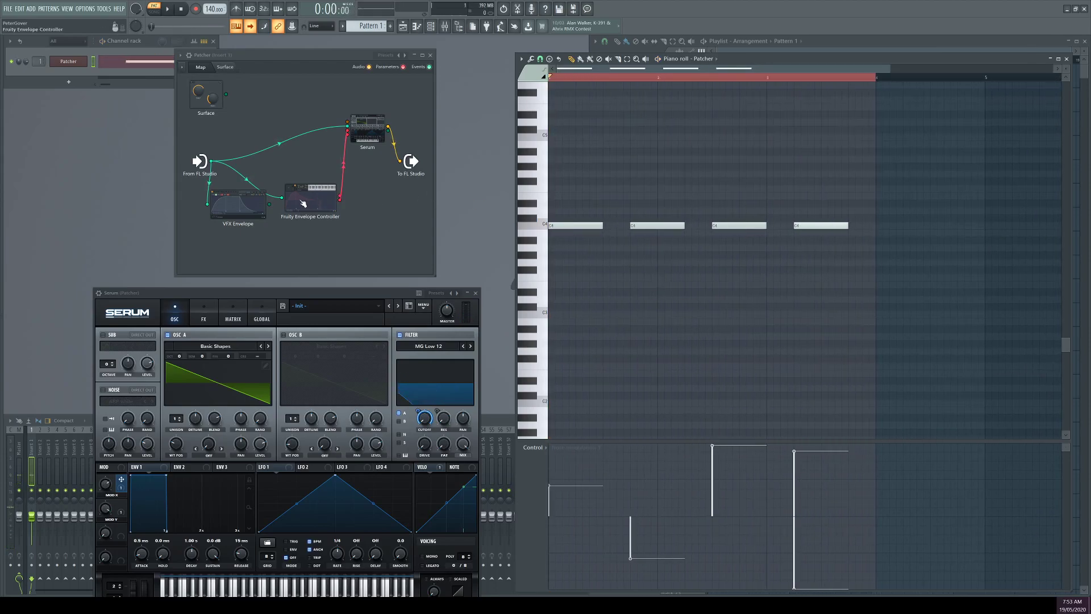
# - Draw flat Note modulation Y and X lines, nudging the Envelope Controller and VFX nodes
pyautogui.moveTo(303, 204)
pyautogui.mouseDown()
pyautogui.moveTo(282, 116)
pyautogui.moveTo(317, 179)
pyautogui.mouseUp()
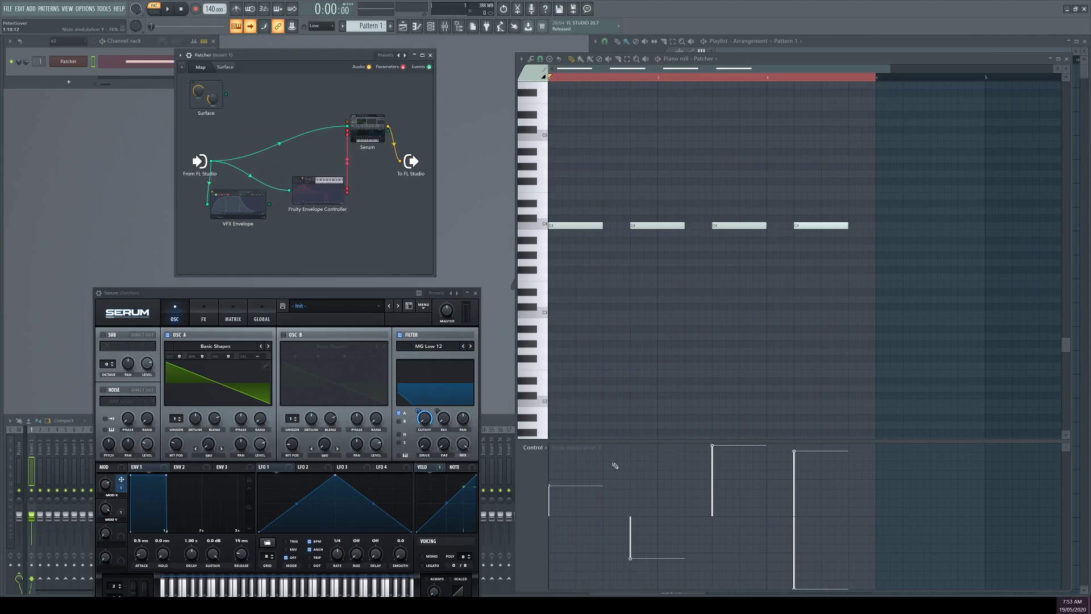
pyautogui.moveTo(573, 509); pyautogui.dragTo(824, 513)
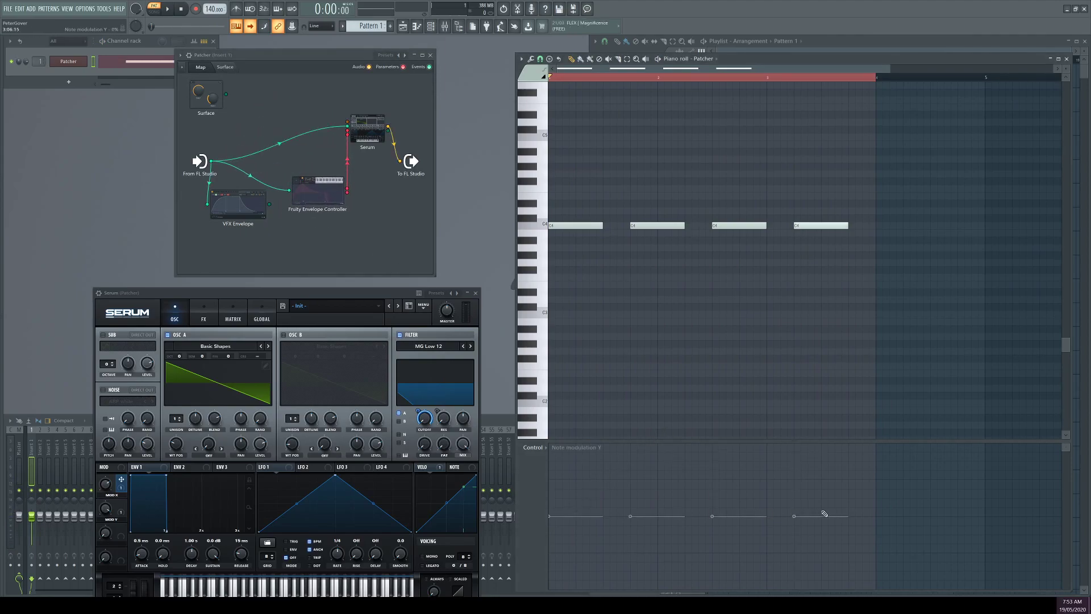
pyautogui.rightClick(556, 508)
pyautogui.click(566, 532)
pyautogui.moveTo(566, 516); pyautogui.dragTo(792, 499)
pyautogui.moveTo(238, 205); pyautogui.dragTo(235, 227)
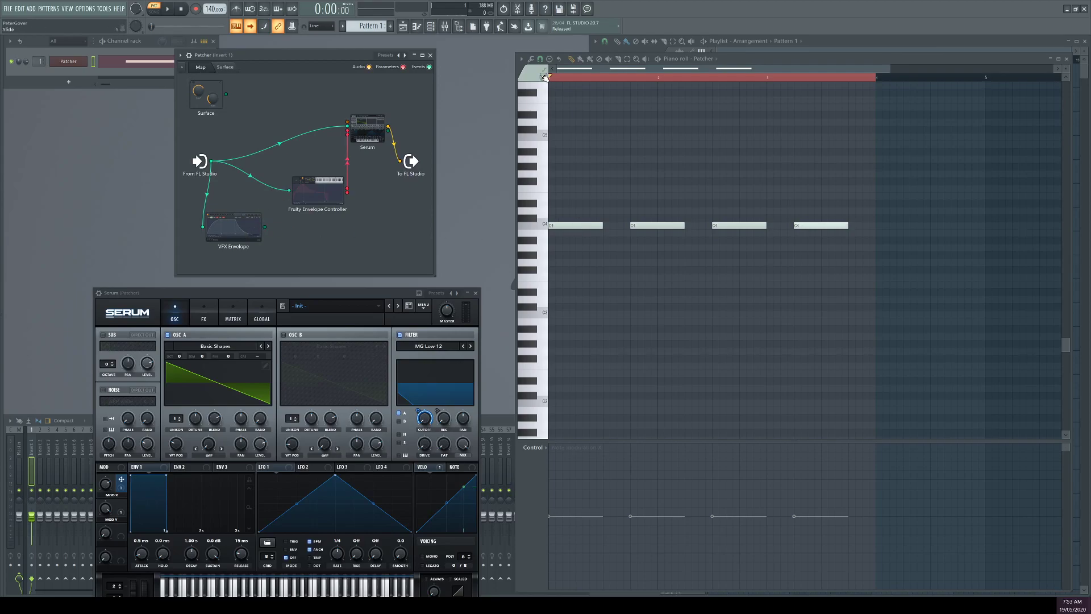
# - Give the second C4 note colour group 2
pyautogui.click(543, 76)
pyautogui.click(529, 108)
pyautogui.click(657, 226)
pyautogui.click(526, 76)
pyautogui.click(530, 131)
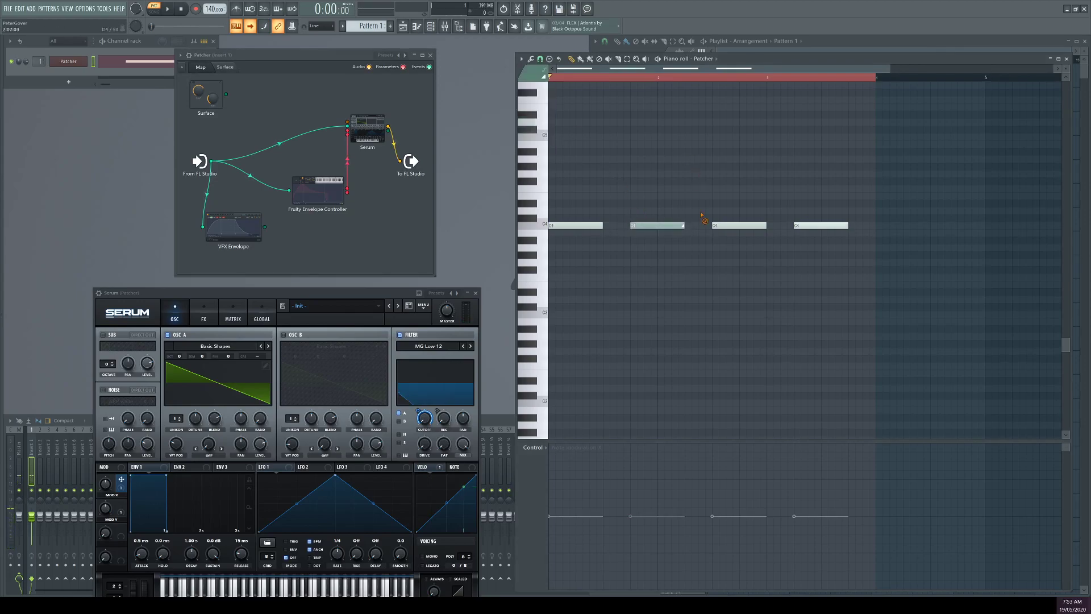
# - Re-place the third C4 note in colour 3 and give the fourth note colour 4
pyautogui.rightClick(721, 227)
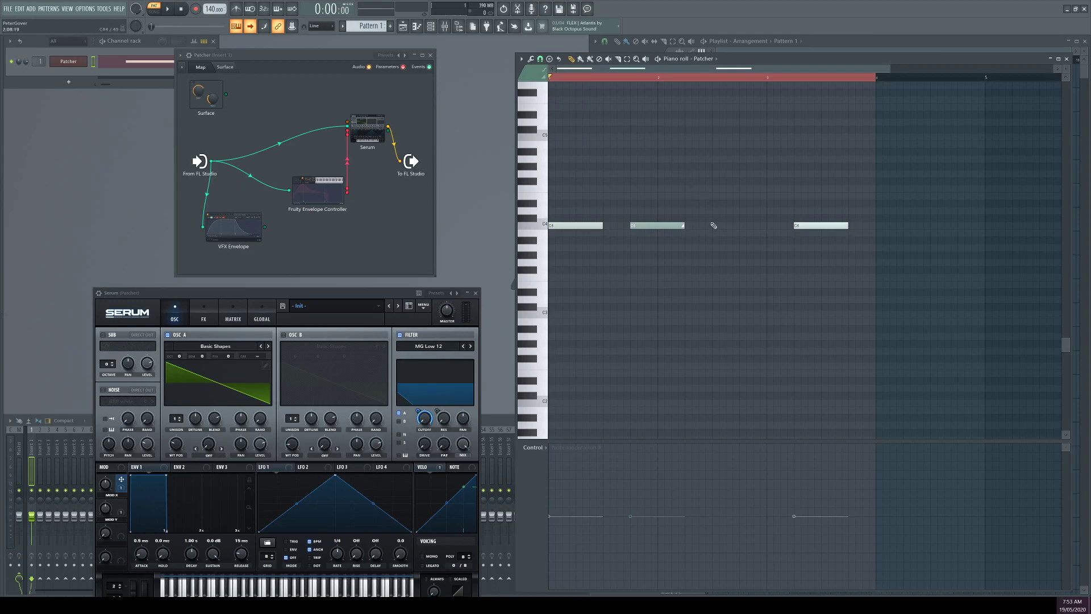
pyautogui.click(713, 226)
pyautogui.click(526, 75)
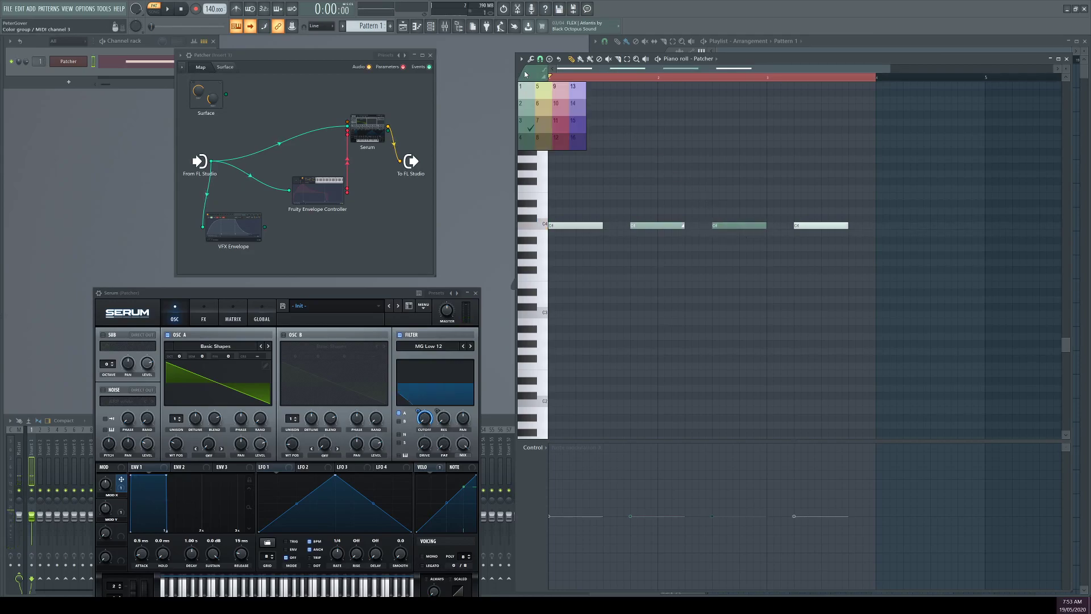
pyautogui.click(530, 144)
# - Re-place the second C4 note in a new colour group, then open VFX Envelope
pyautogui.rightClick(805, 226)
pyautogui.click(797, 225)
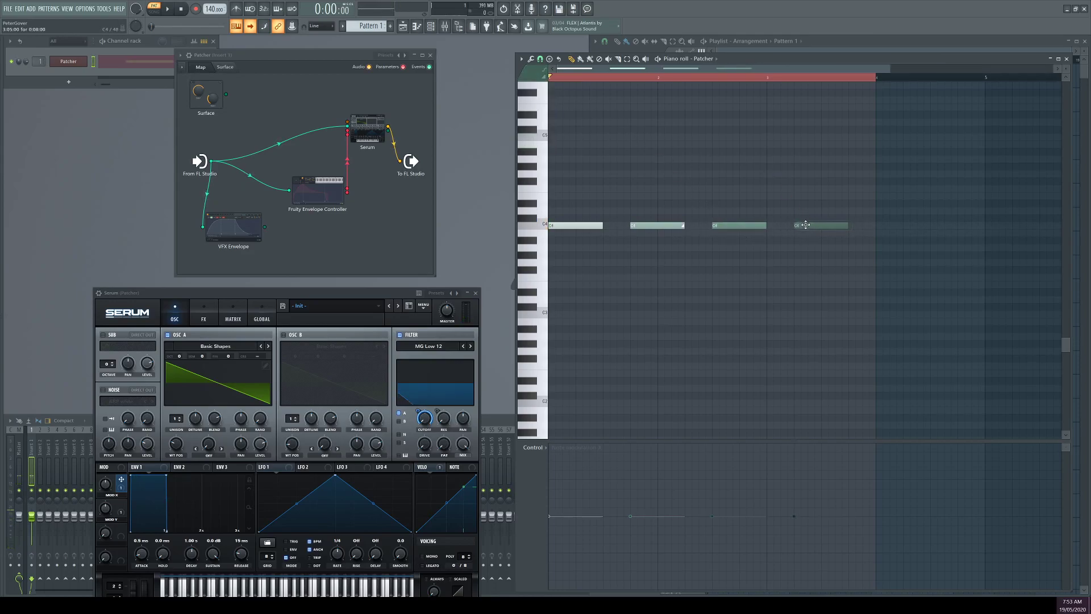
pyautogui.rightClick(657, 225)
pyautogui.click(526, 75)
pyautogui.click(531, 118)
pyautogui.click(629, 226)
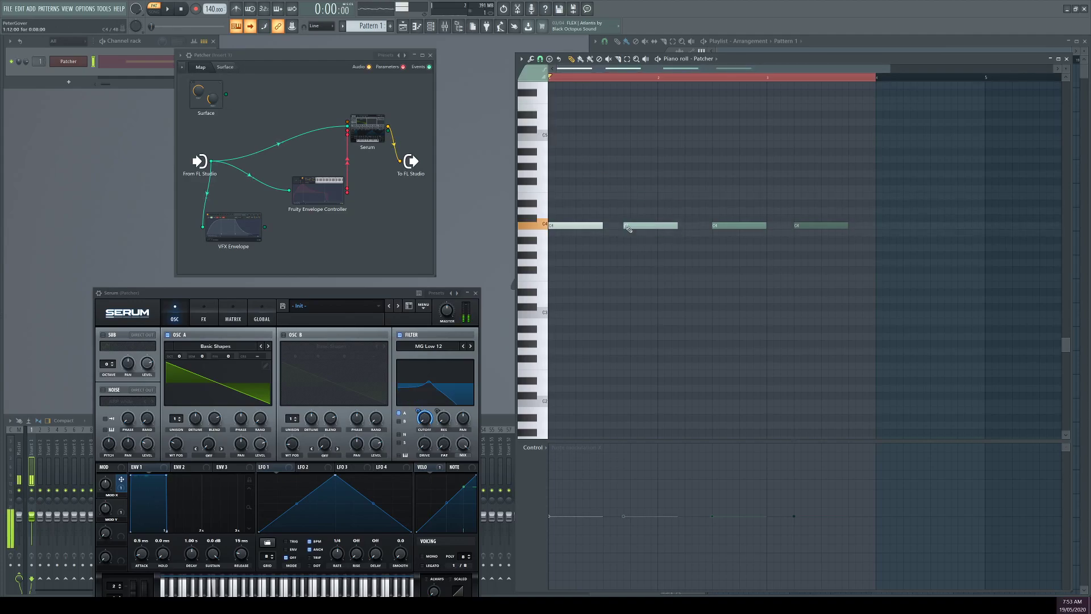
pyautogui.click(239, 224)
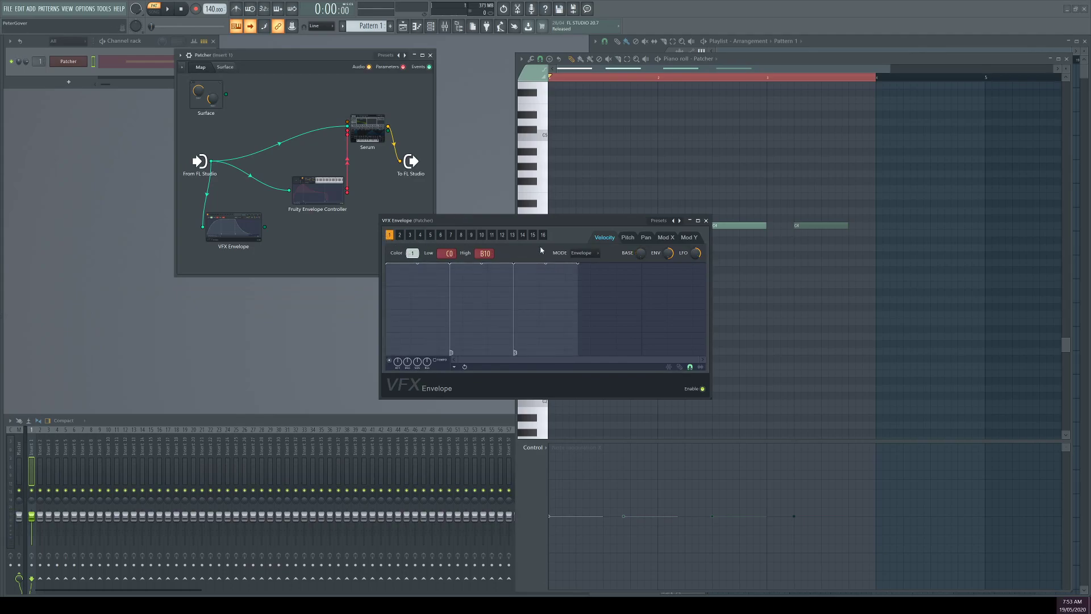
# - Load the Default (all channels) preset and draw a decay on colour 1's Mod Y envelope
pyautogui.click(672, 227)
pyautogui.click(682, 239)
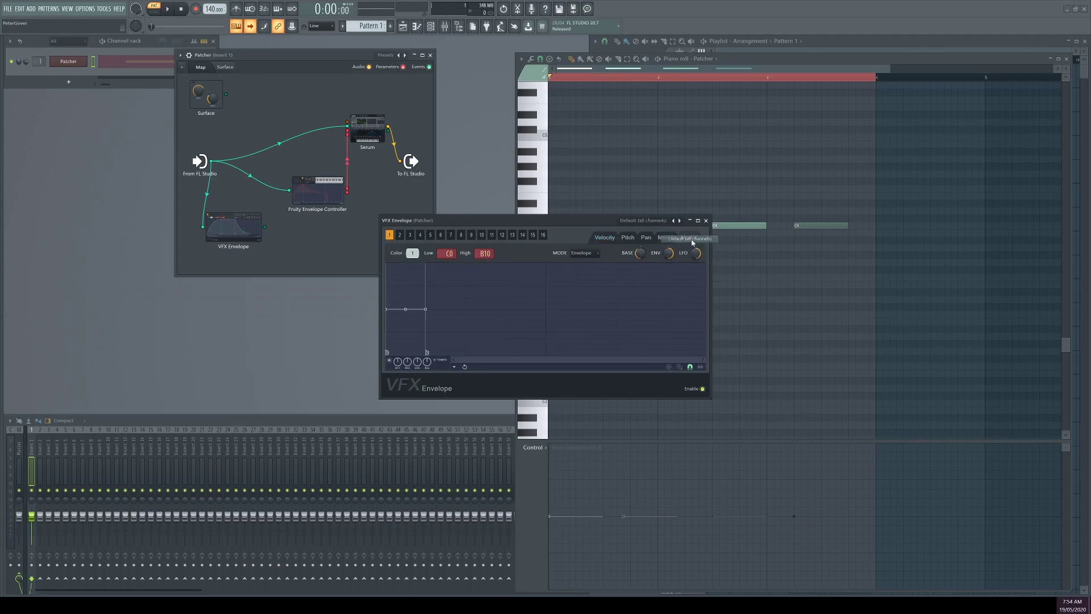
pyautogui.click(399, 236)
pyautogui.click(389, 236)
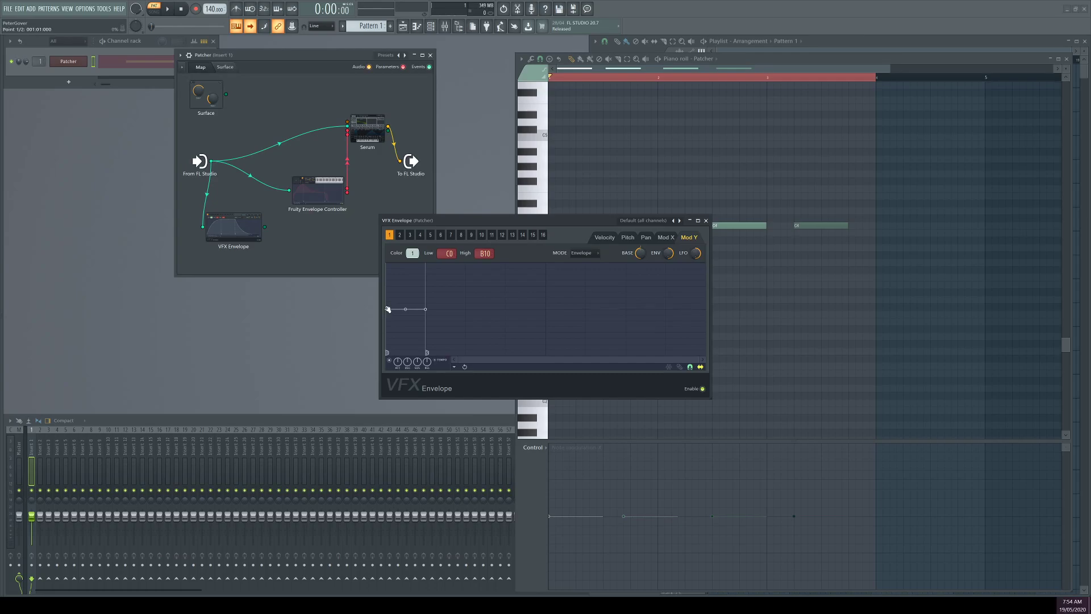
pyautogui.moveTo(388, 309); pyautogui.dragTo(387, 264)
pyautogui.moveTo(428, 308); pyautogui.dragTo(432, 379)
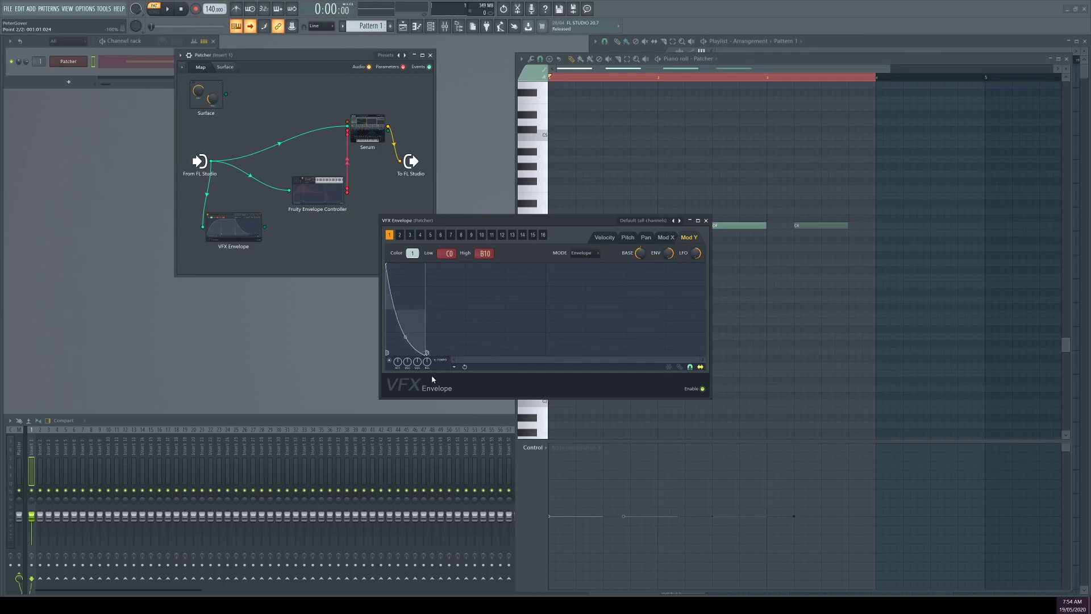
# - Reshape the Mod Y envelopes for colours 2 and 3
pyautogui.click(400, 235)
pyautogui.moveTo(388, 309); pyautogui.dragTo(388, 352)
pyautogui.moveTo(428, 309); pyautogui.dragTo(427, 265)
pyautogui.click(411, 235)
pyautogui.moveTo(427, 310)
pyautogui.mouseDown()
pyautogui.moveTo(468, 311)
pyautogui.moveTo(426, 354)
pyautogui.mouseUp()
pyautogui.click(419, 236)
pyautogui.click(410, 236)
# - Draw a Mod X decay for colour 1 and an attack-decay peak for colour 2
pyautogui.click(669, 237)
pyautogui.moveTo(394, 311); pyautogui.dragTo(383, 248)
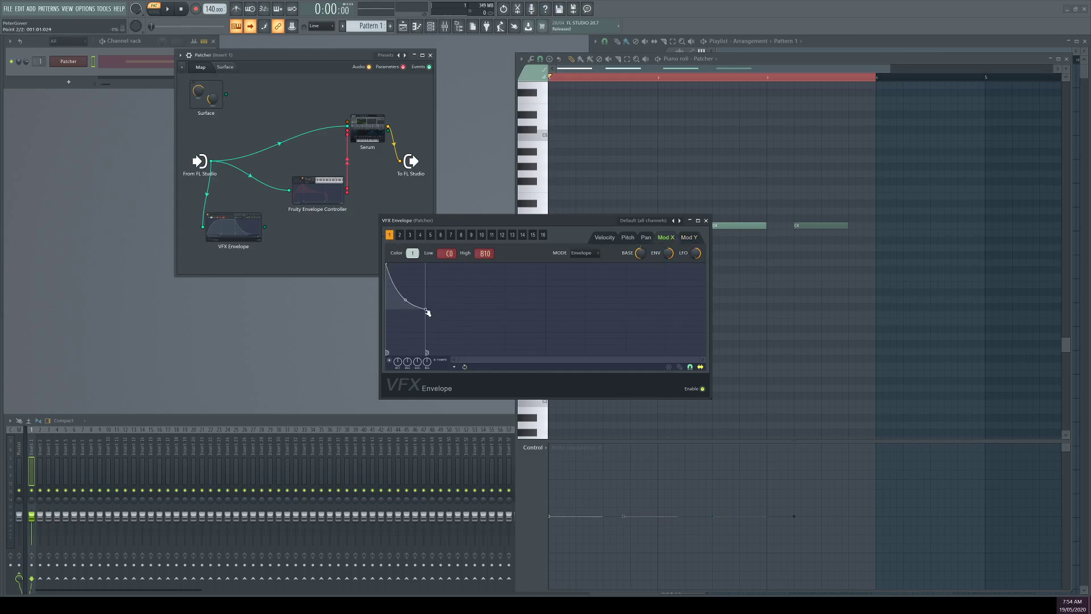
pyautogui.click(399, 236)
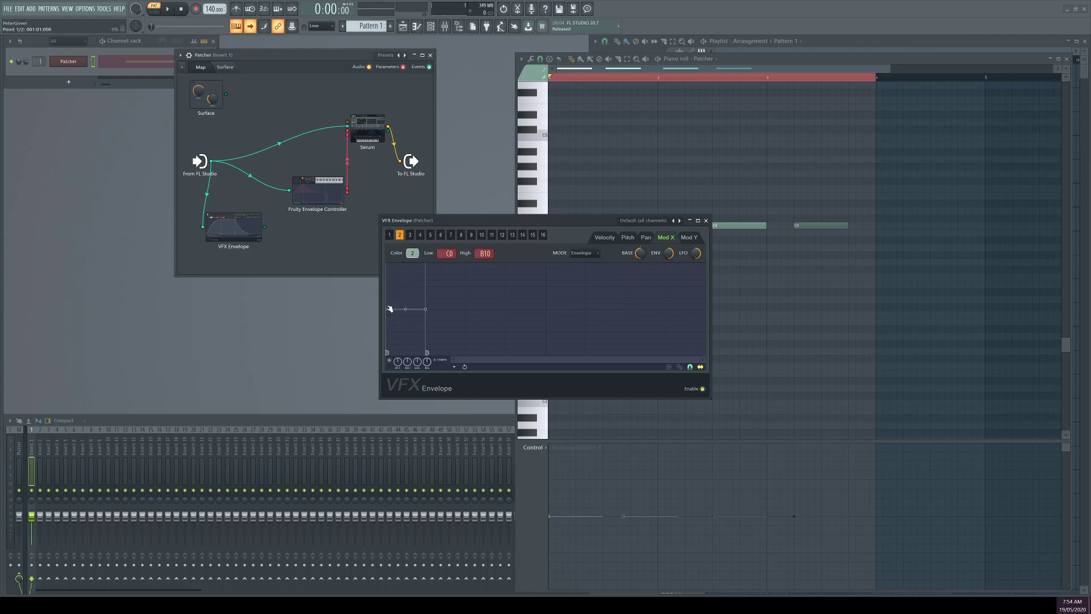
pyautogui.moveTo(390, 309); pyautogui.dragTo(388, 352)
pyautogui.moveTo(426, 309); pyautogui.dragTo(426, 233)
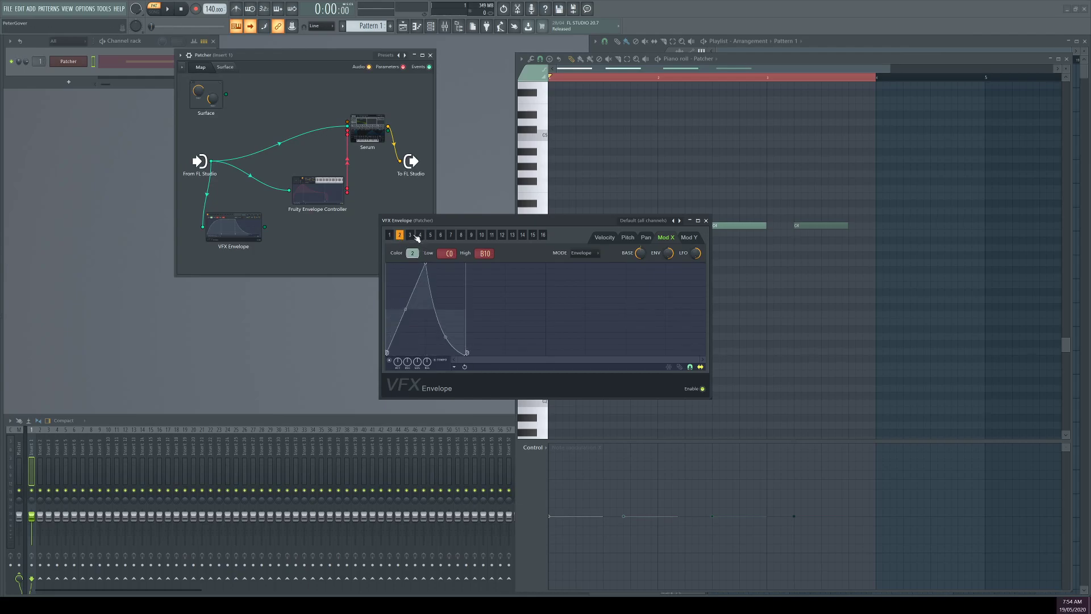
# - Give colour 3 a Mod X peak with a flat tail, and colour 4 a double peak
pyautogui.click(410, 235)
pyautogui.moveTo(428, 312)
pyautogui.mouseDown()
pyautogui.moveTo(433, 321)
pyautogui.moveTo(424, 241)
pyautogui.mouseUp()
pyautogui.moveTo(467, 354); pyautogui.dragTo(506, 354)
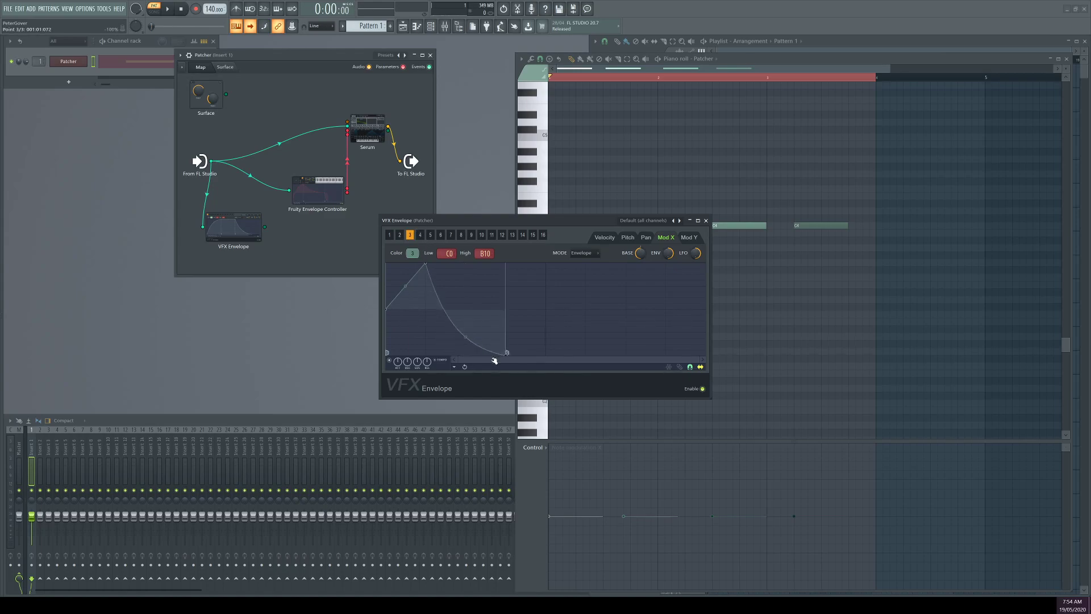
pyautogui.click(420, 236)
pyautogui.moveTo(427, 352)
pyautogui.mouseDown()
pyautogui.moveTo(586, 352)
pyautogui.moveTo(425, 266)
pyautogui.mouseUp()
pyautogui.moveTo(507, 353); pyautogui.dragTo(507, 266)
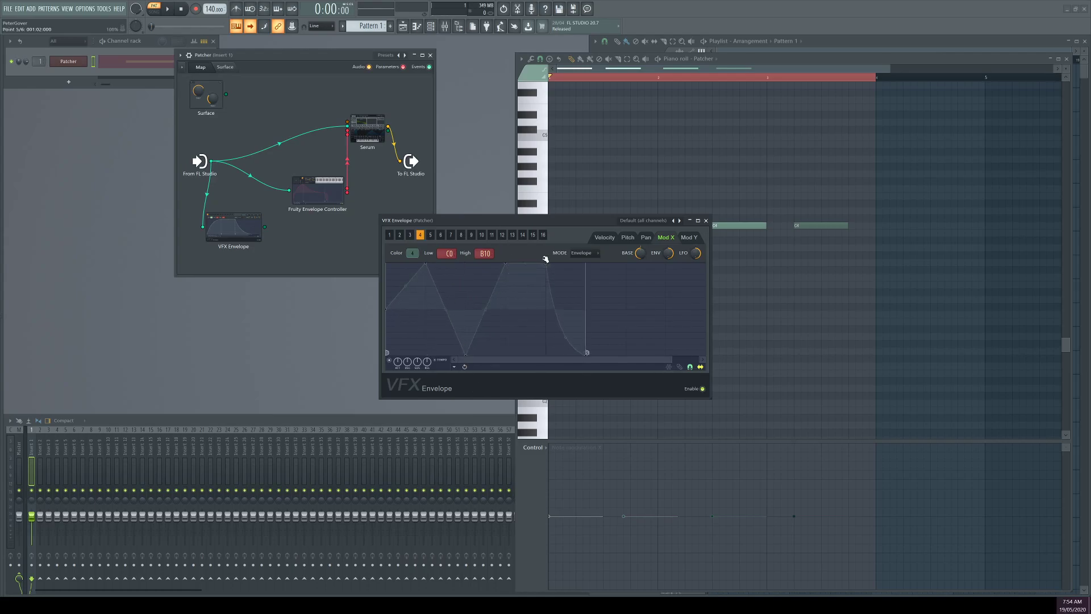
pyautogui.moveTo(546, 353); pyautogui.dragTo(546, 266)
# - Close VFX Envelope and swap the Envelope Controller input from From FL Studio to VFX Envelope
pyautogui.click(706, 221)
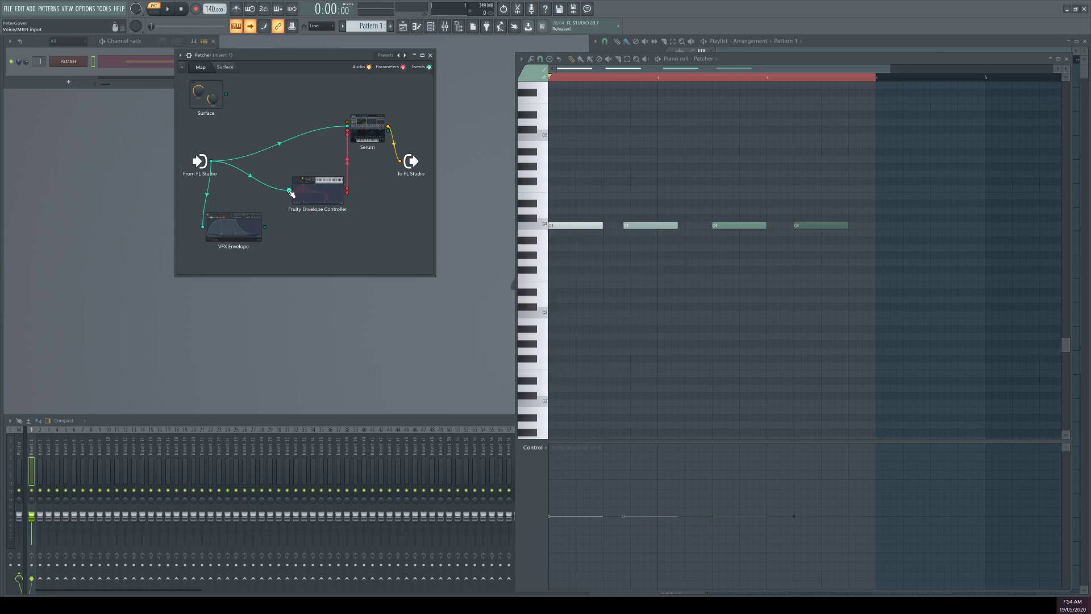
pyautogui.moveTo(290, 191); pyautogui.dragTo(241, 172)
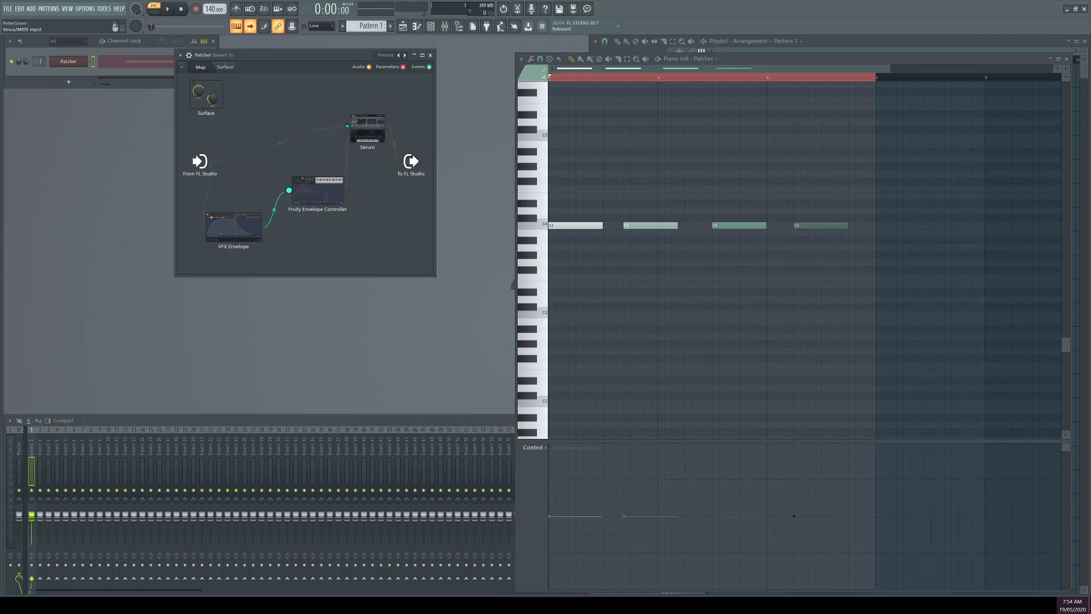
pyautogui.moveTo(265, 226)
pyautogui.mouseDown()
pyautogui.moveTo(289, 191)
pyautogui.moveTo(307, 228)
pyautogui.mouseUp()
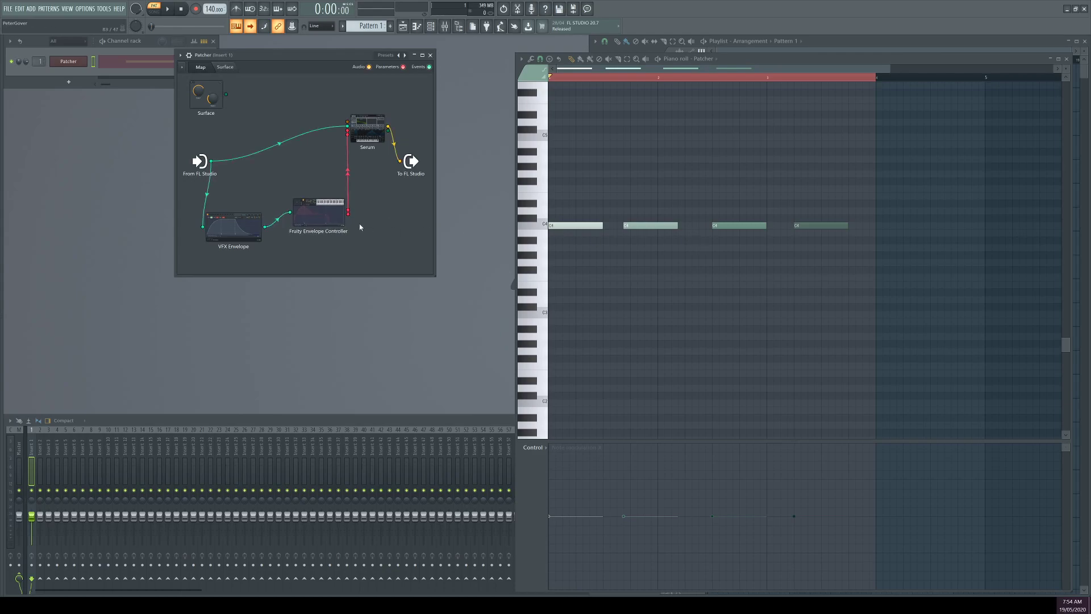
# - Start playback and show colour 2's envelope in VFX Envelope, moving its window aside
pyautogui.press('space')
pyautogui.click(234, 227)
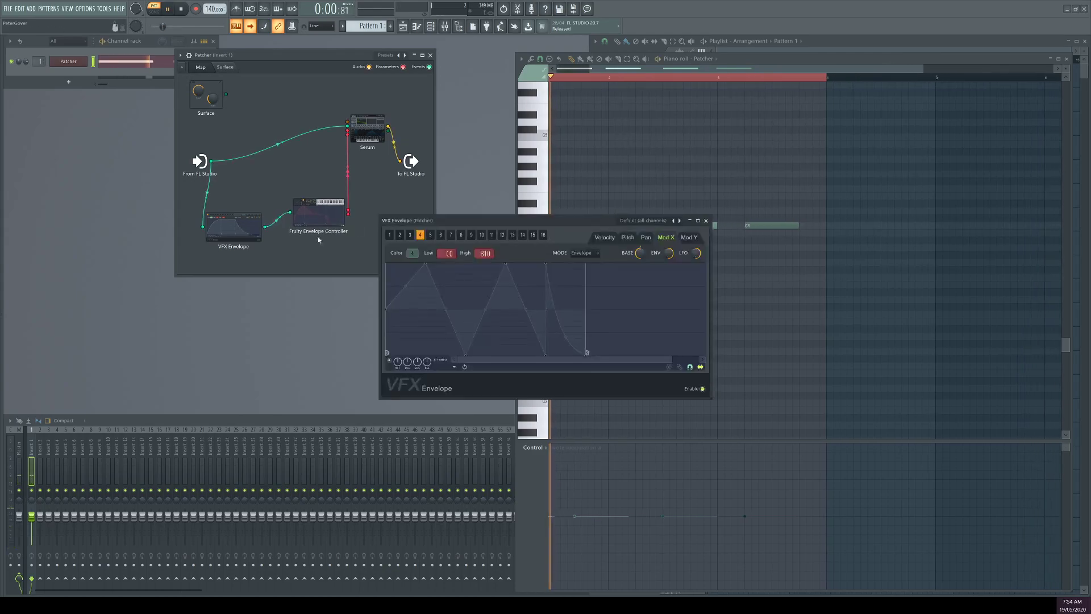
pyautogui.click(400, 238)
pyautogui.moveTo(487, 221); pyautogui.dragTo(275, 265)
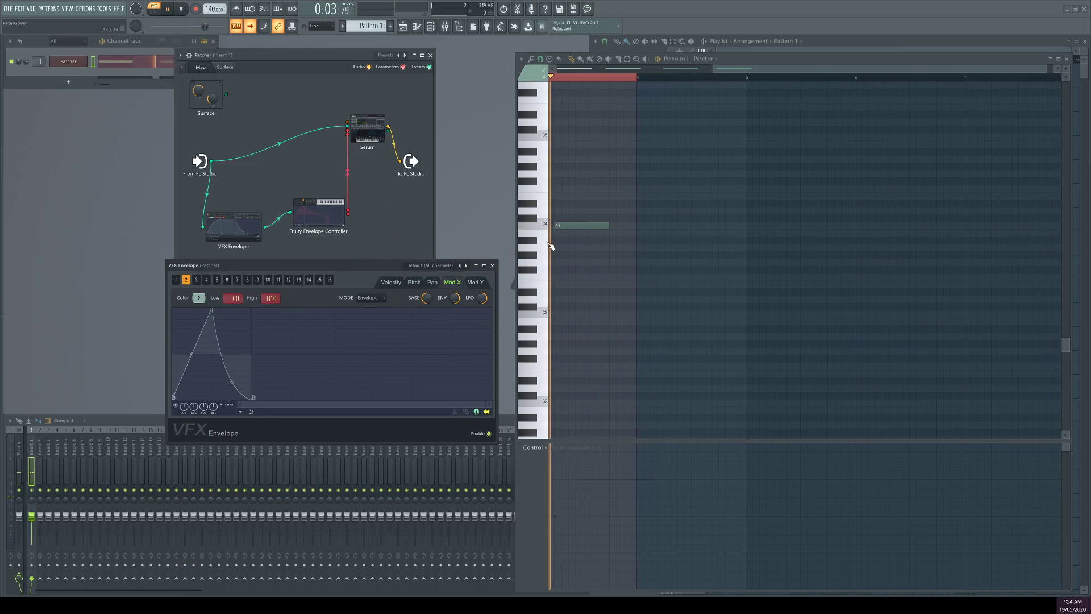